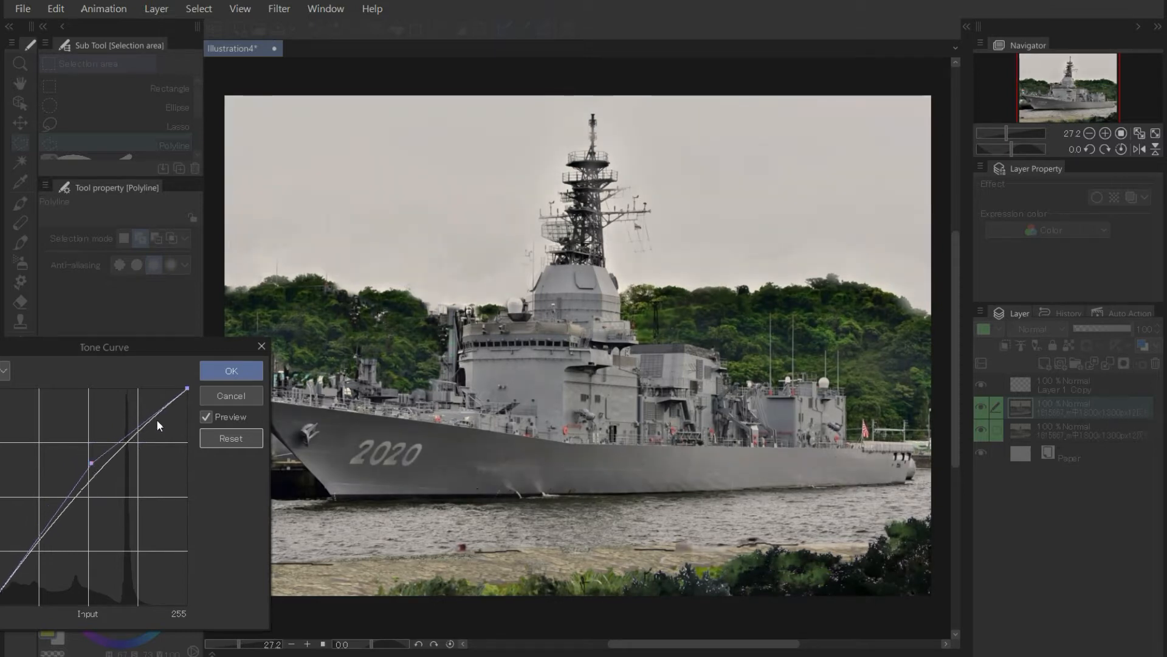
Step: Lift the highlights and deepen the shadows on the photo's tone curve, raise the blue curve's midtones slightly, and apply the correction
left_click_drag(156, 418, 152, 406)
left_click_drag(49, 531, 50, 536)
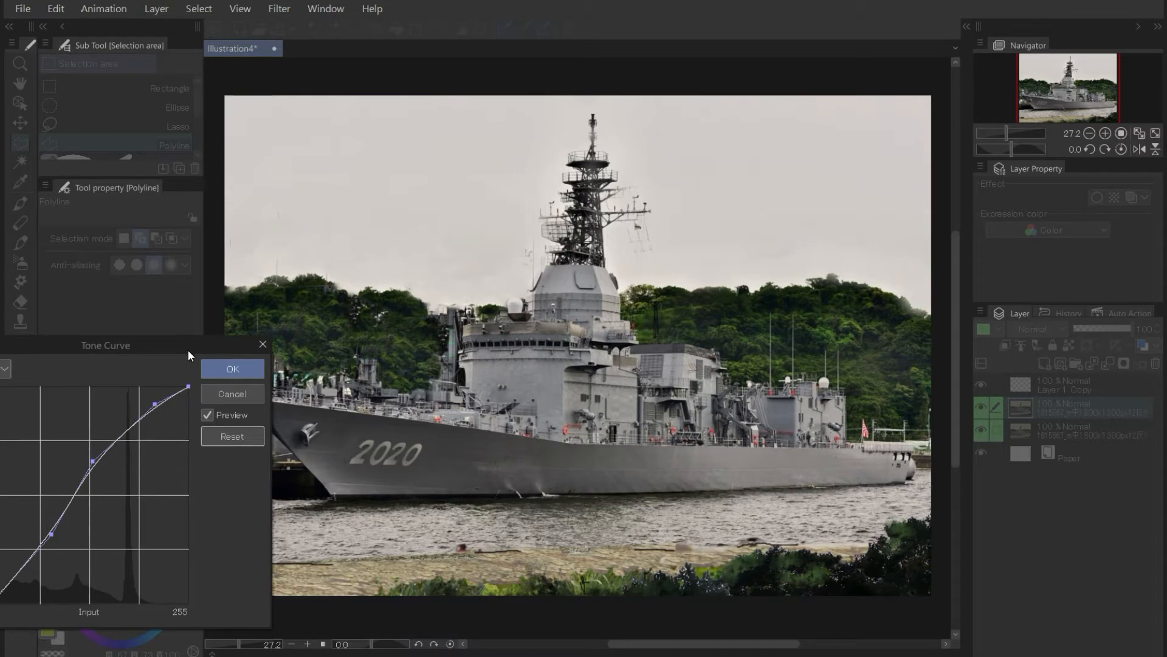
left_click_drag(188, 349, 278, 328)
left_click(92, 346)
left_click(66, 415)
left_click_drag(189, 466, 185, 453)
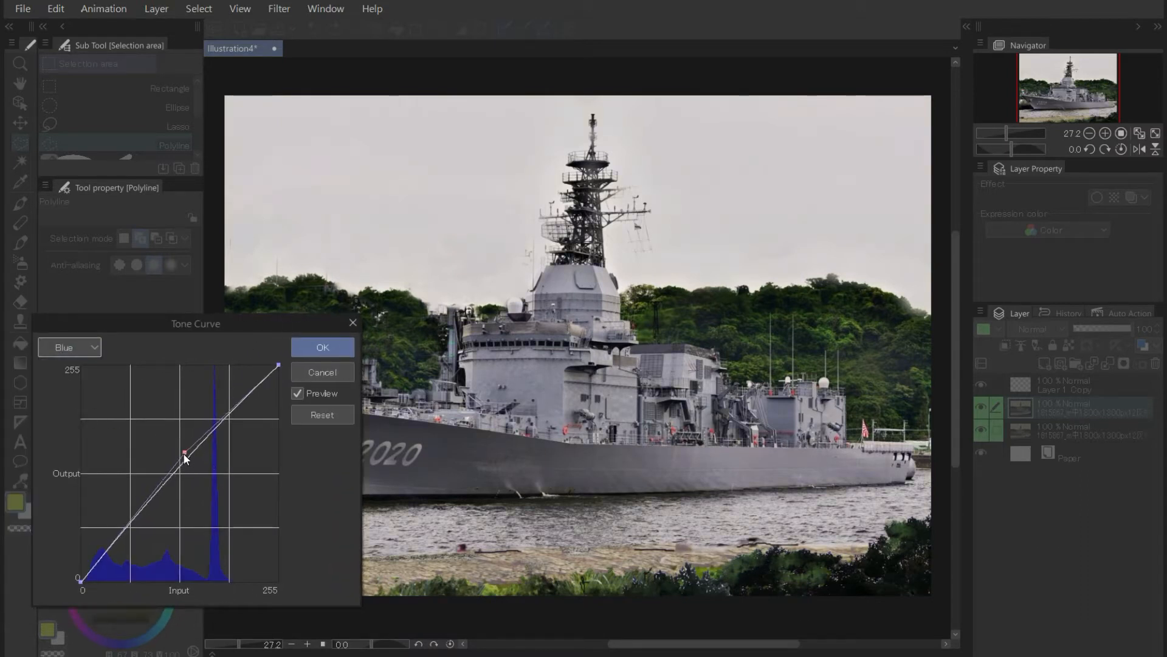
left_click_drag(223, 416, 221, 410)
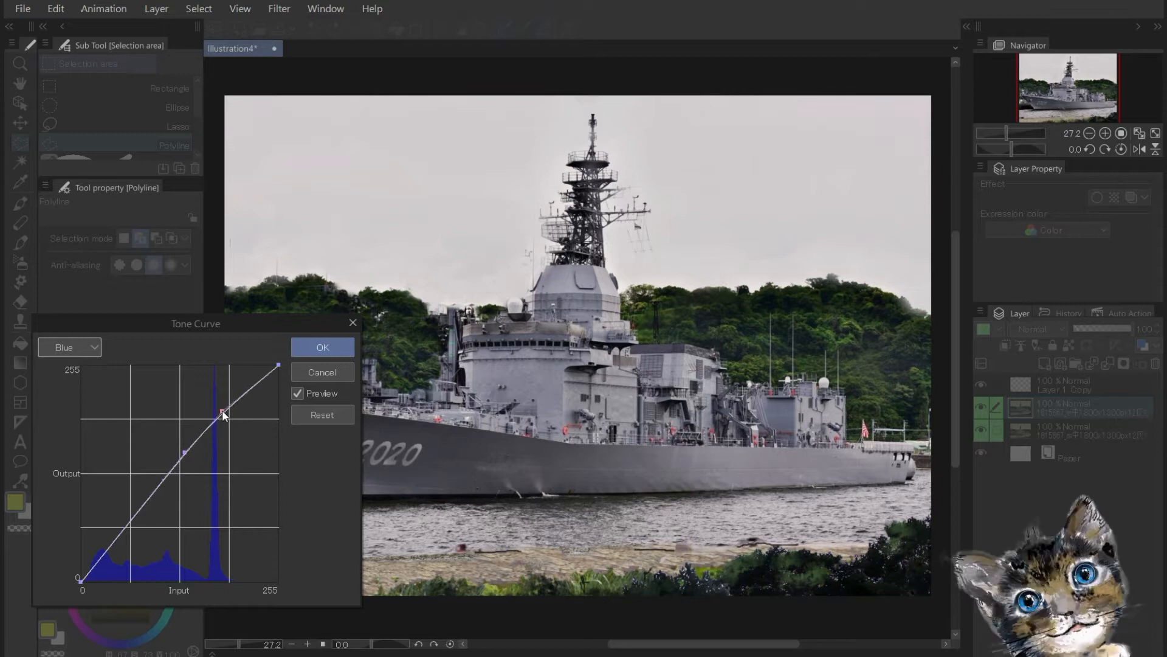
left_click(327, 349)
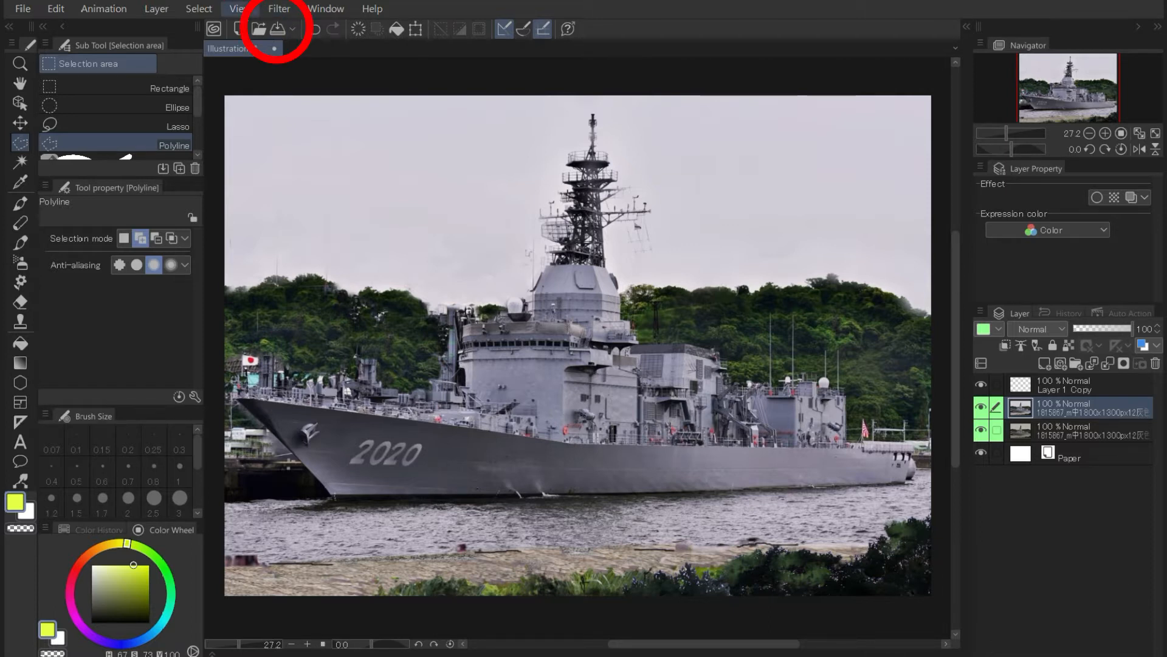
Step: Configure the Artistic filter for color and lines with line thickness 25, line density 75, line opacity 50 and 20 colors, and preview it
left_click(279, 9)
mouse_move(320, 85)
left_click(449, 93)
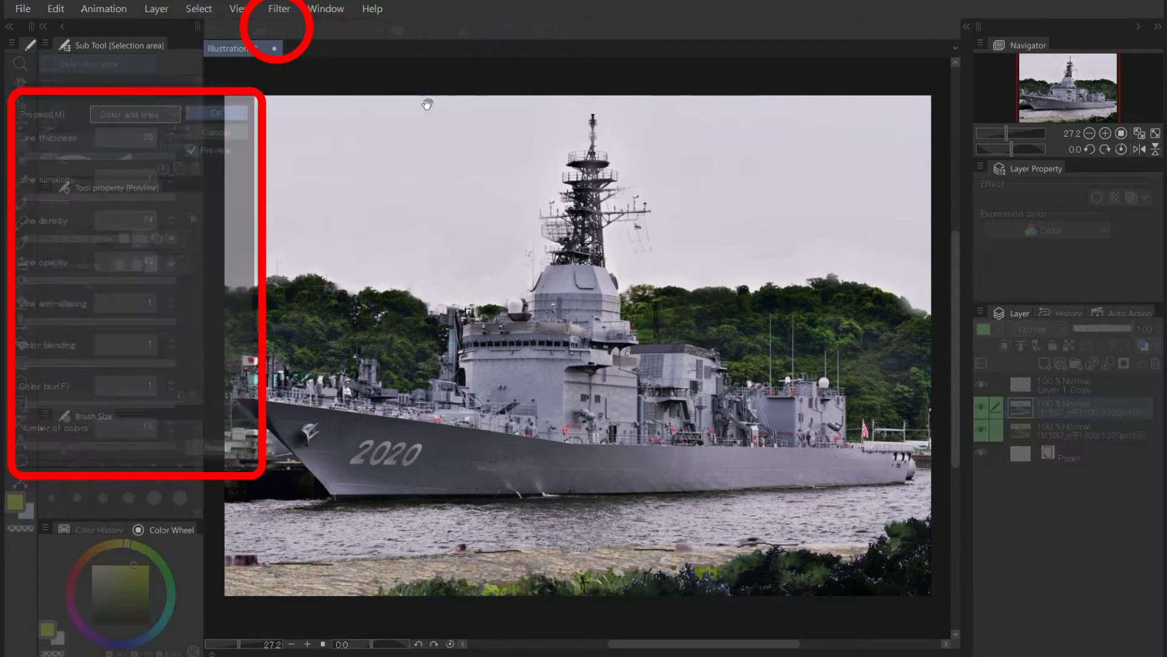
left_click(193, 146)
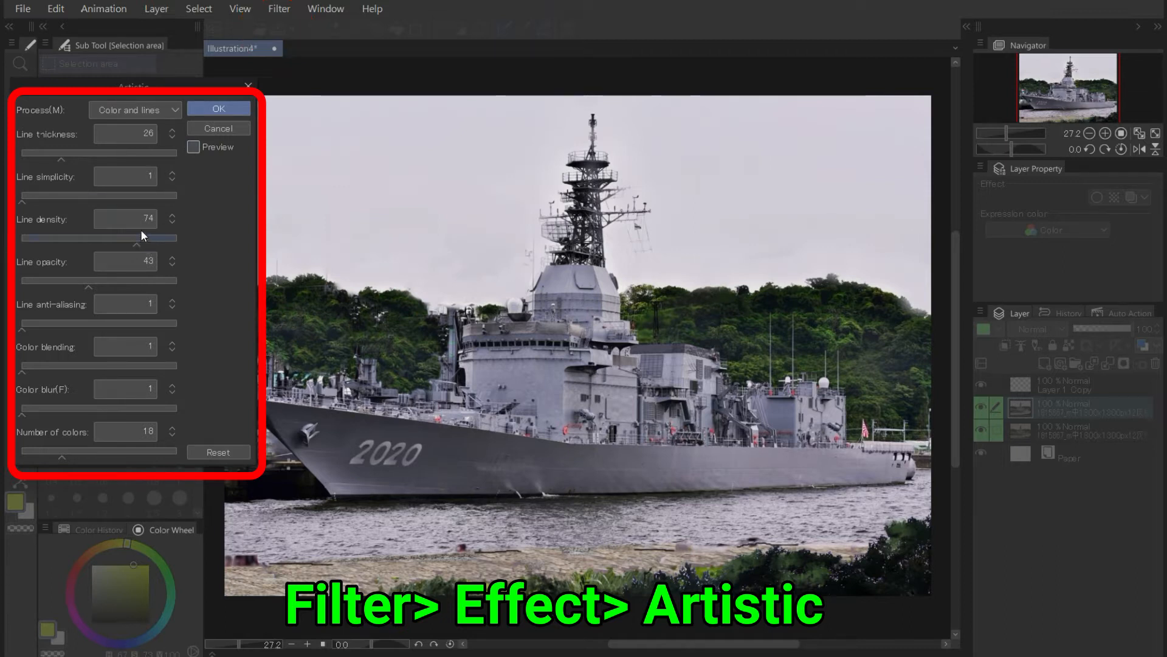
left_click_drag(139, 244, 134, 244)
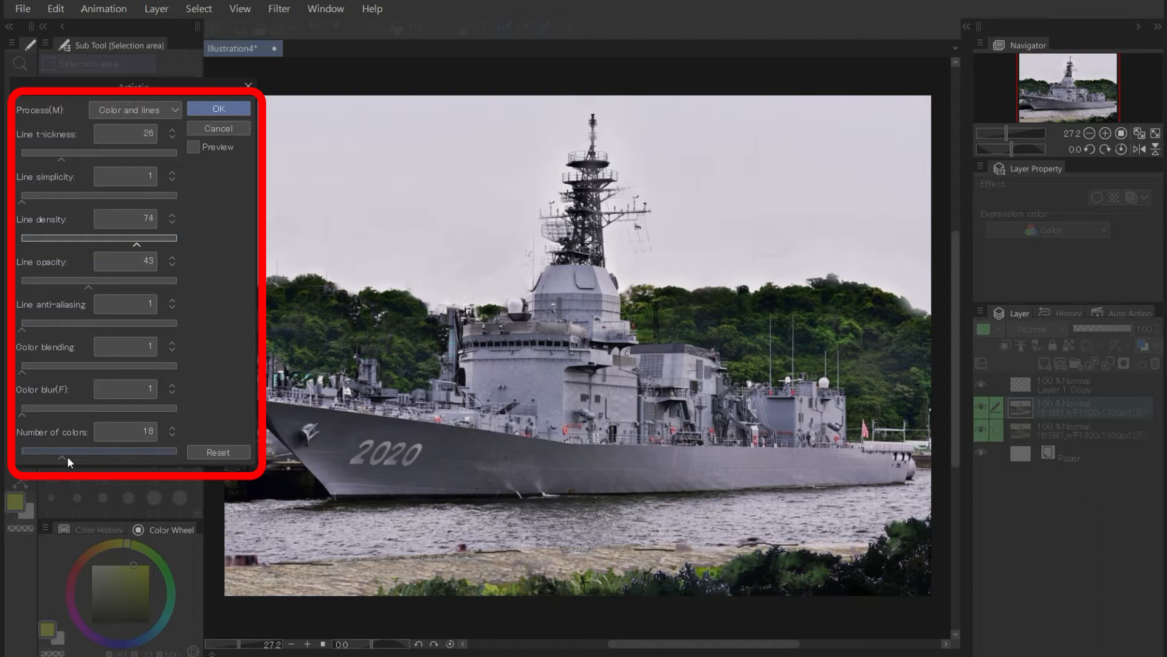
left_click_drag(168, 430, 168, 426)
left_click(172, 257)
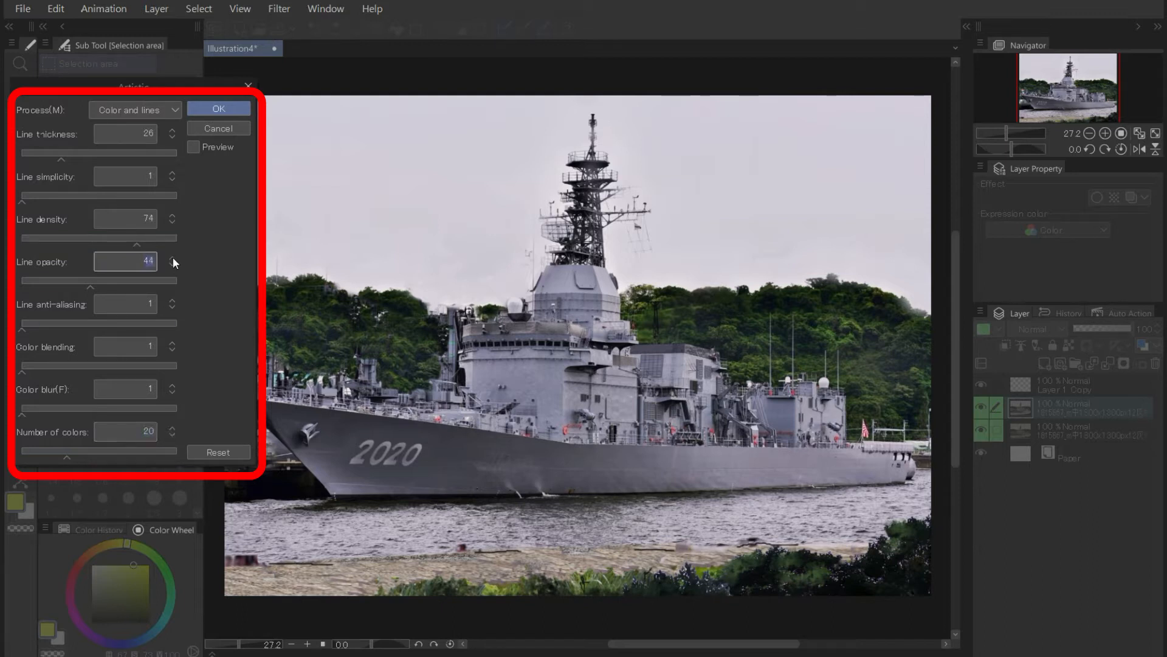
left_click(172, 215)
left_click(172, 138)
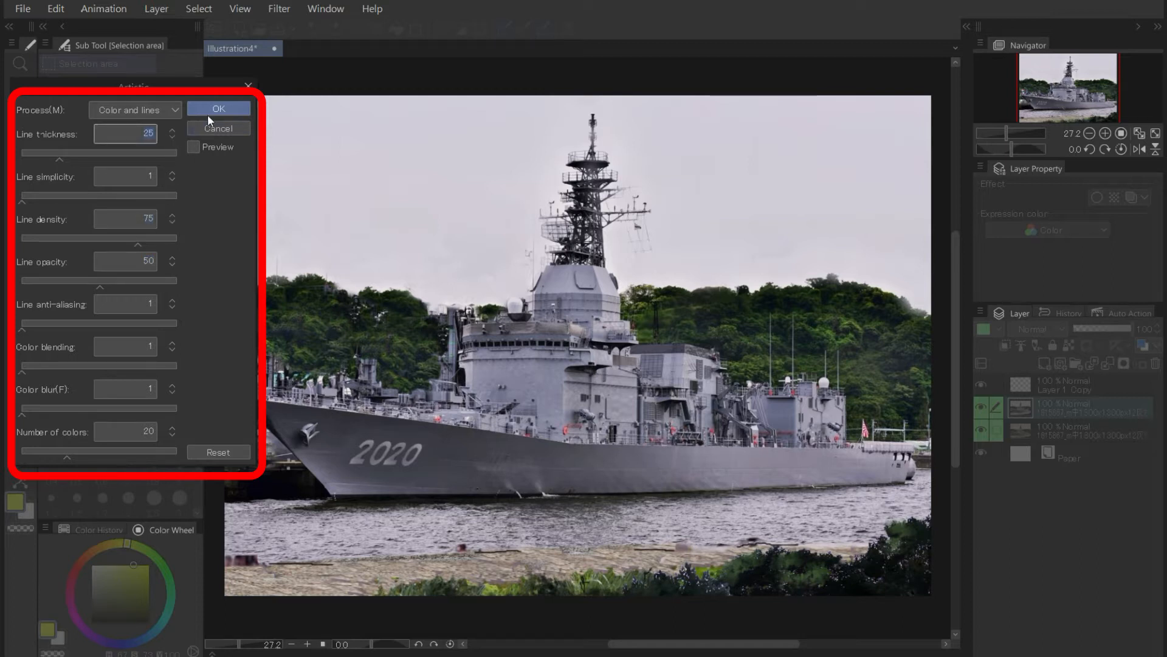
left_click(195, 147)
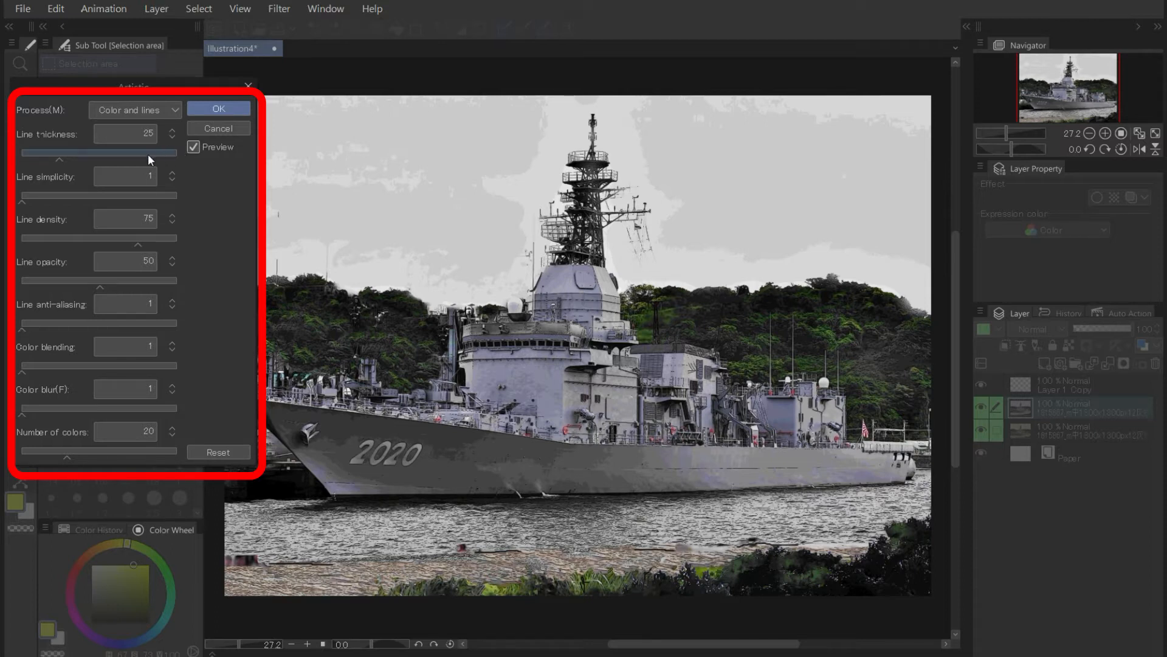
Step: Reduce the Artistic filter's line density to 60 and apply the filter to the photo layer
left_click(136, 246)
left_click_drag(136, 245, 134, 244)
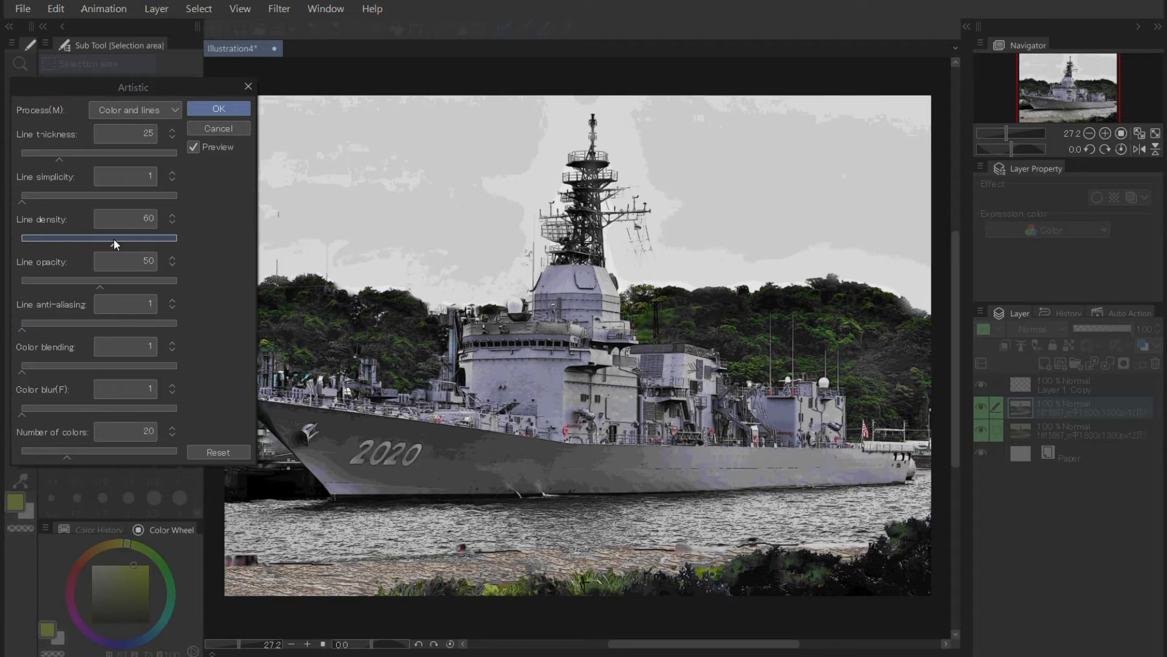
left_click(219, 111)
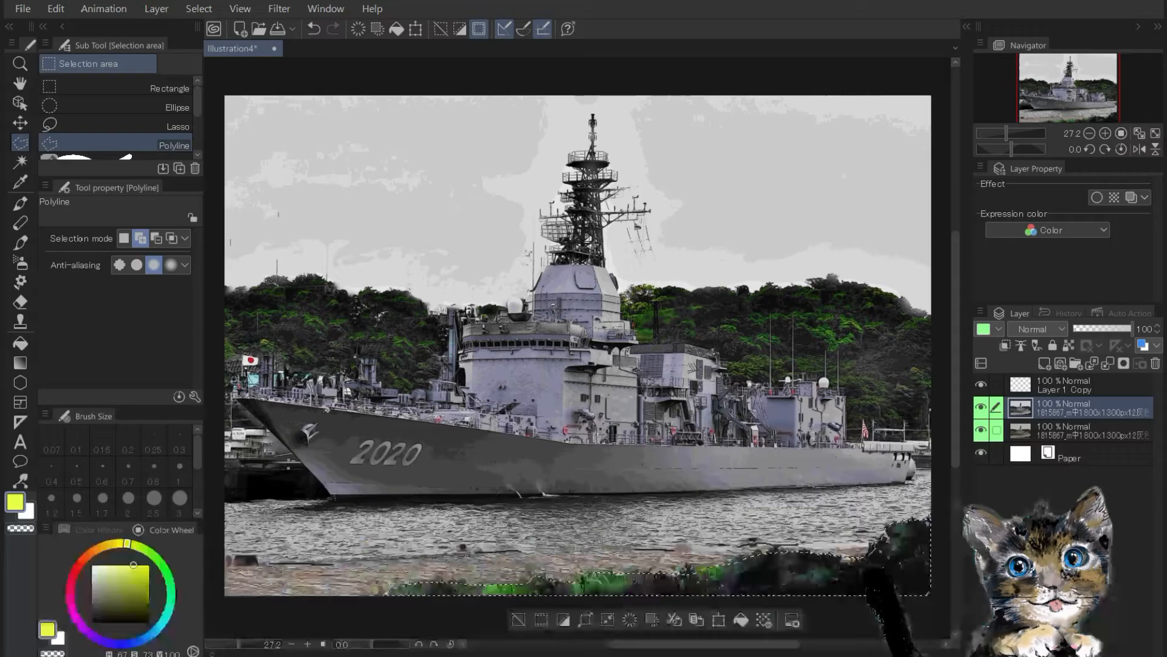
Step: Clear the current selection and select the sky's gray by color gamut with an error margin of 8.00, referring to all layers
key("ctrl+d")
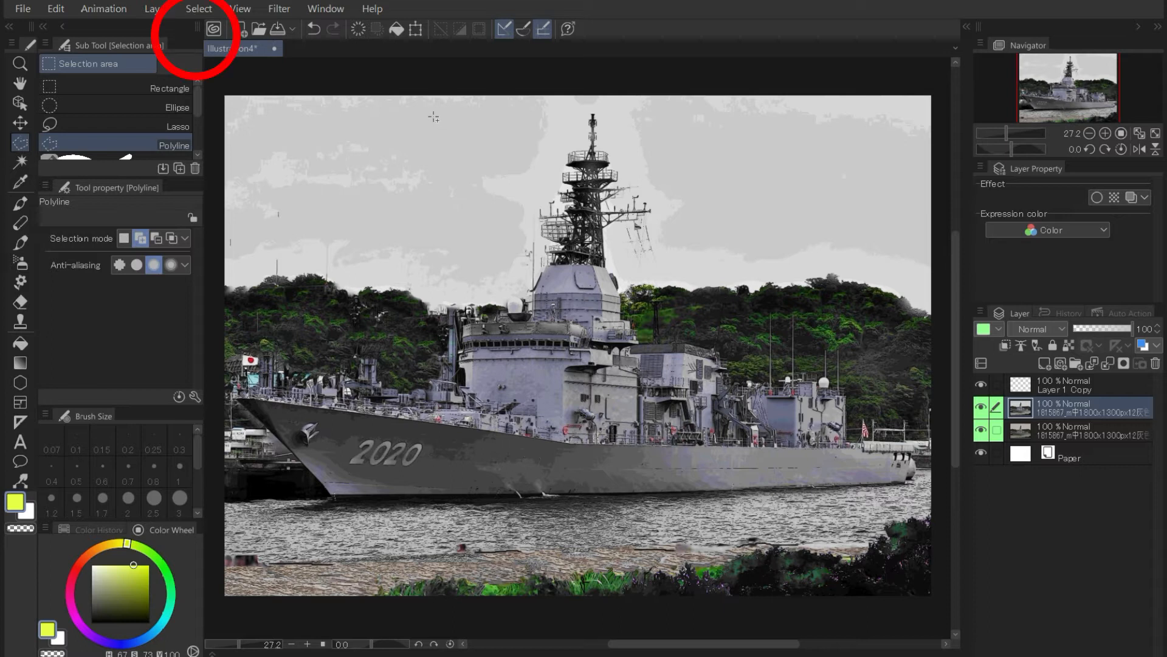
left_click(199, 9)
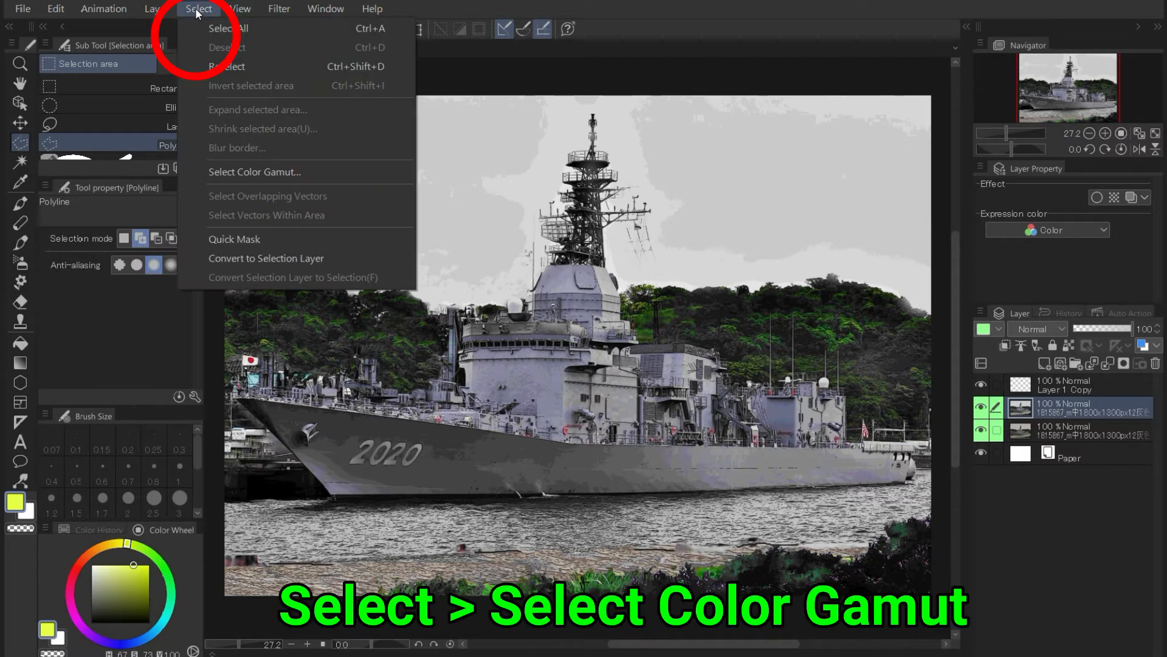
left_click(257, 171)
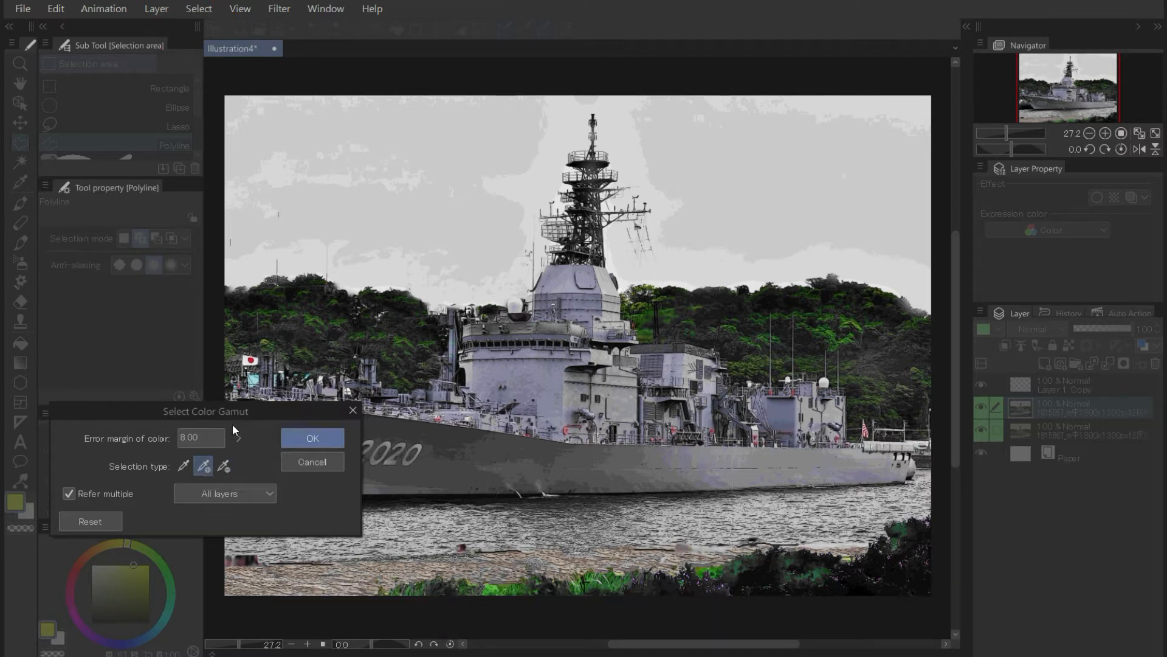
left_click(387, 198)
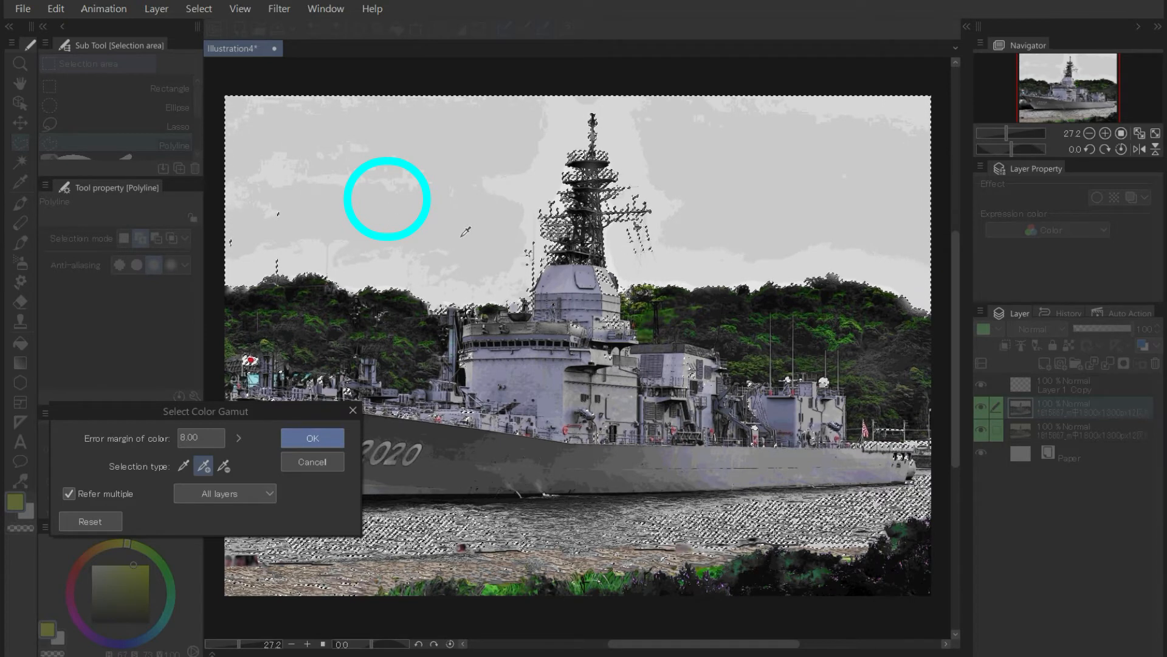
mouse_move(272, 413)
left_mouse_down()
mouse_move(149, 402)
mouse_move(121, 268)
left_mouse_up()
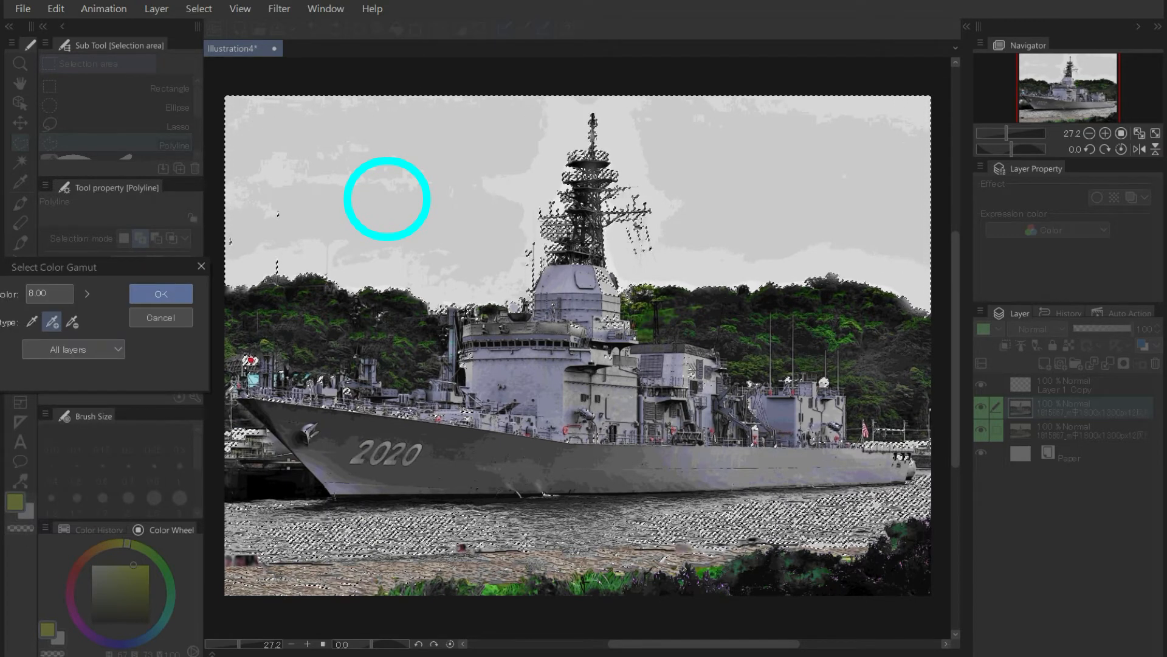
left_click(161, 294)
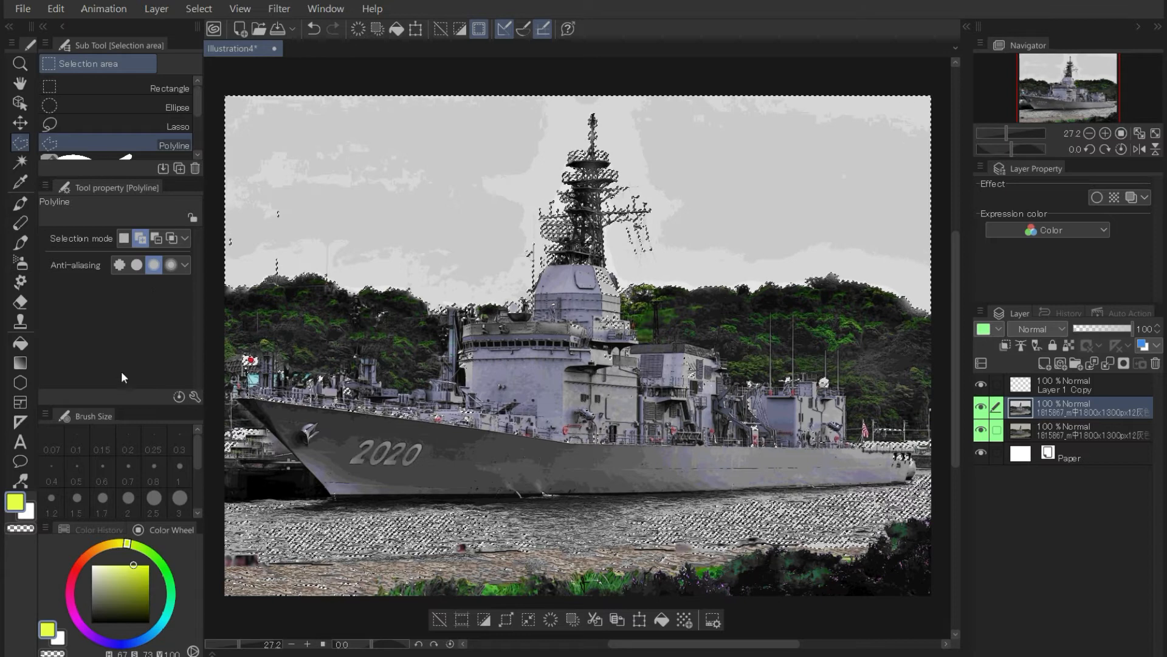
Step: Choose the Midday sky preset of the Gradient tool
left_click(20, 363)
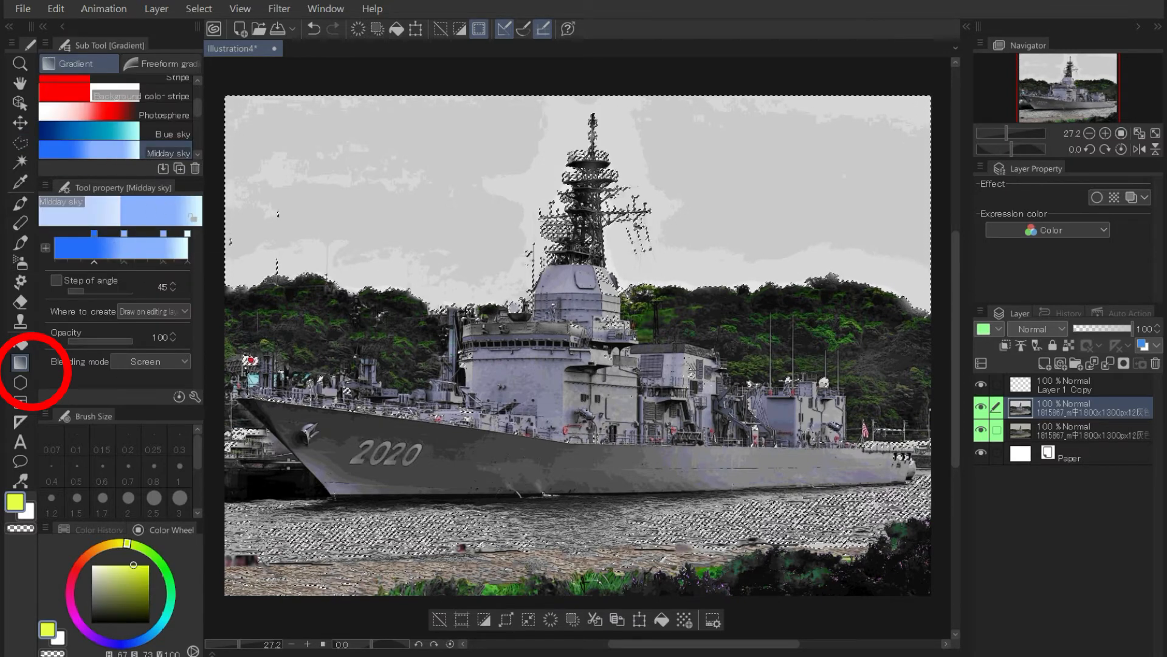
left_click(114, 133)
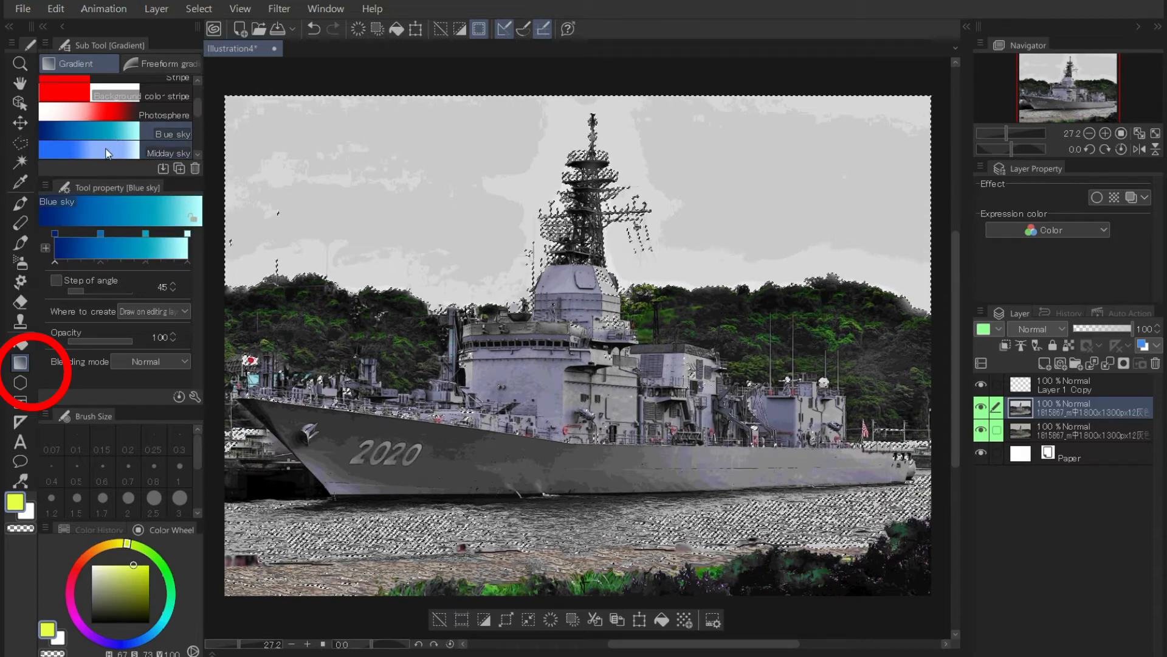
left_click(108, 151)
Step: Try a downward Midday sky gradient over the selection on the photo layer, and undo it
left_click_drag(512, 80, 523, 451)
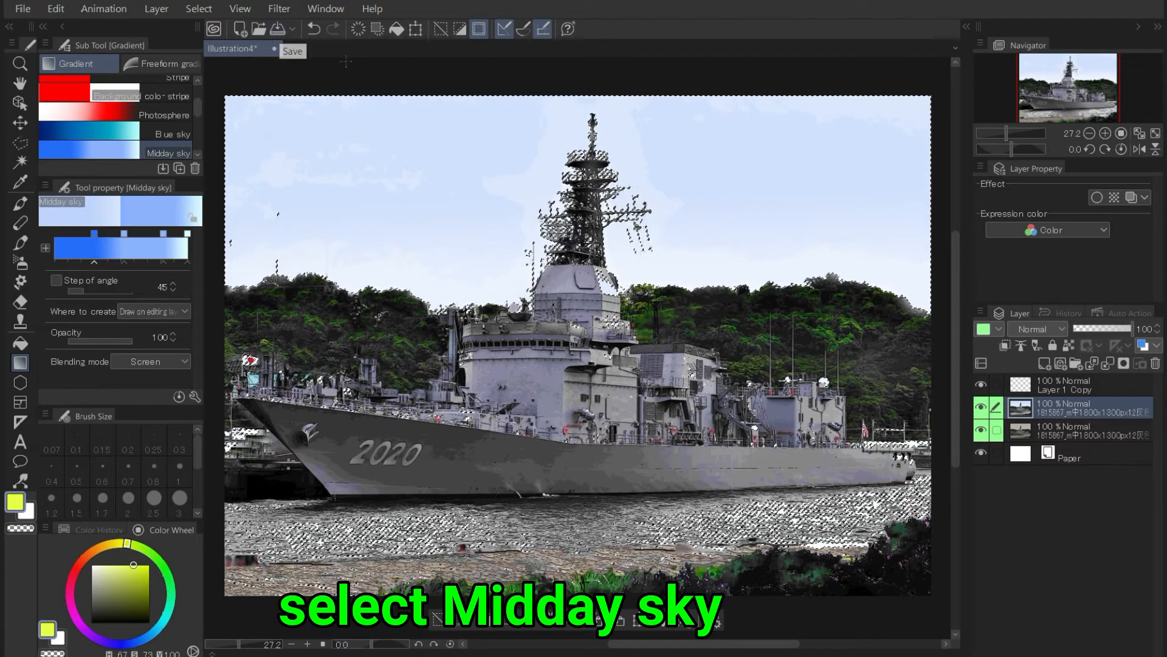
left_click(314, 30)
left_click(314, 30)
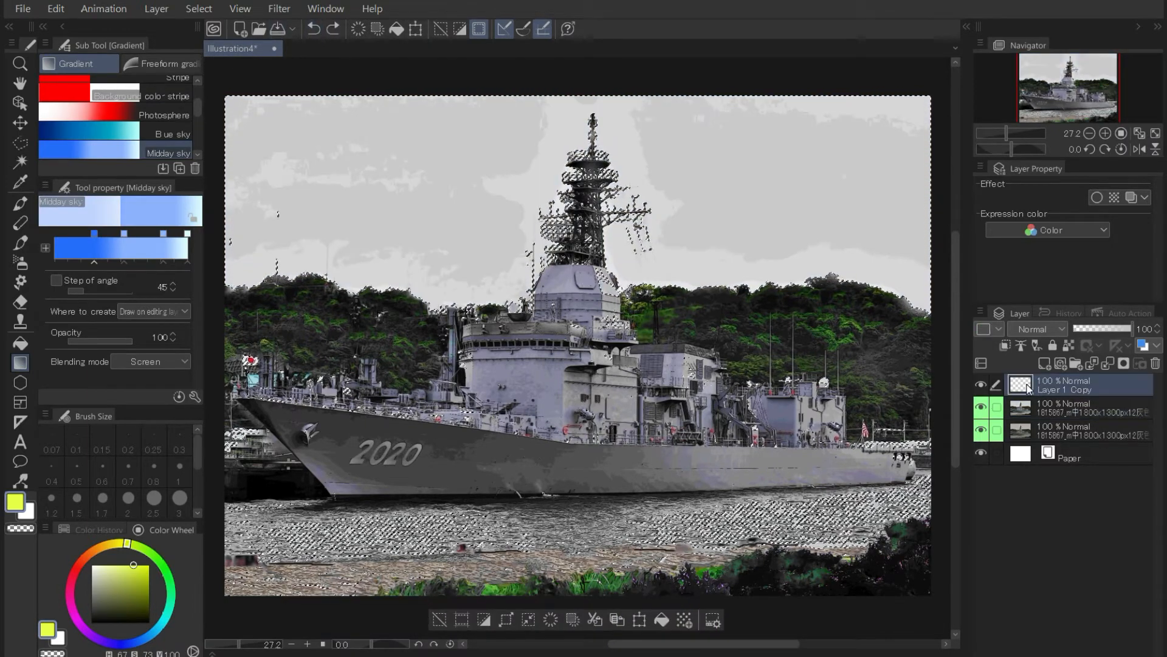
Step: Try Midday sky gradients of different lengths and angles on the Layer 1 Copy layer, undoing each one
left_click_drag(504, 87, 555, 511)
key("ctrl+z")
left_click_drag(477, 99, 477, 285)
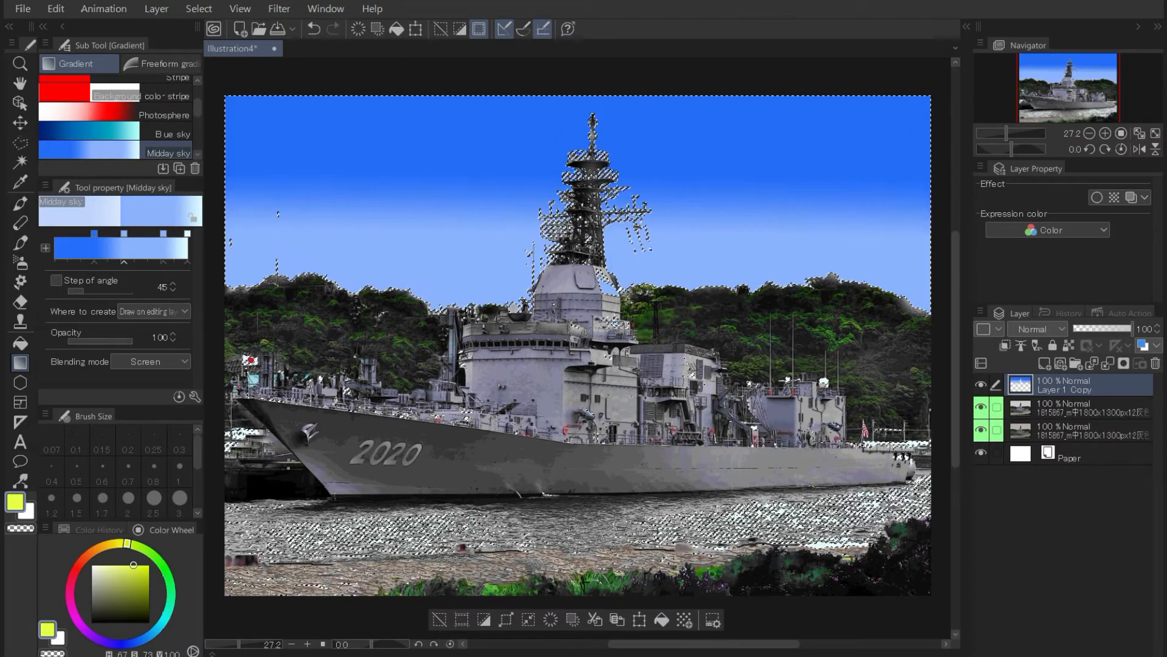
key("ctrl+z")
left_click_drag(439, 90, 464, 166)
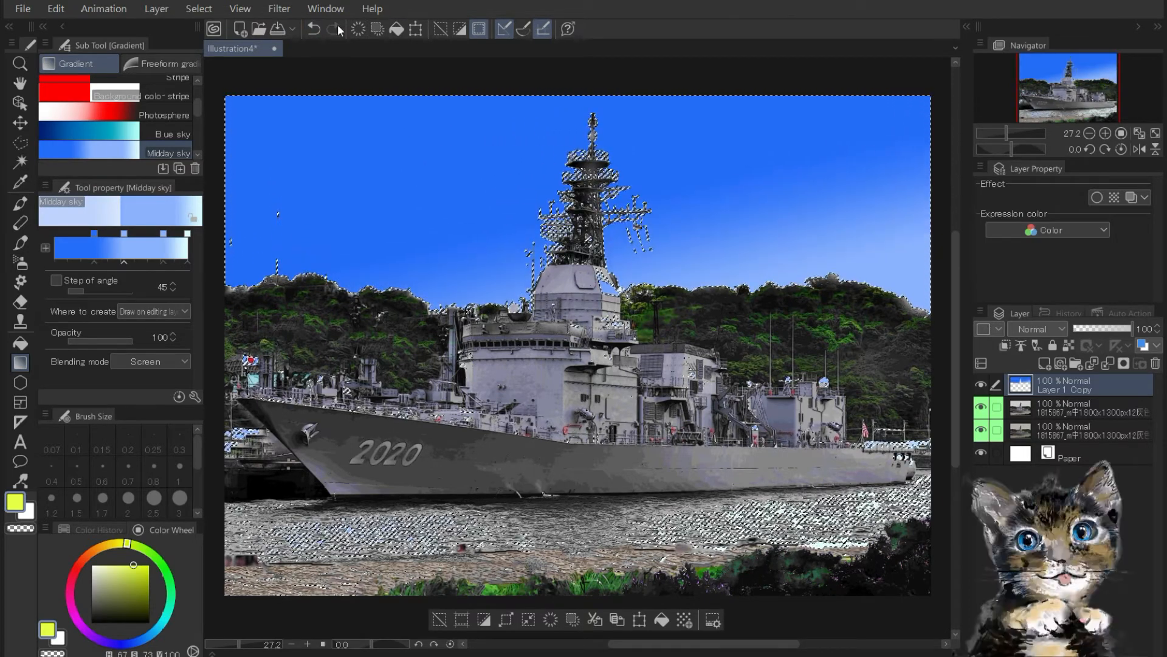
left_click(314, 29)
Step: Fill the selected sky on Layer 1 Copy with a near-vertical Midday sky gradient down to the hills, and set the layer opacity to 84%
left_click_drag(575, 74, 591, 316)
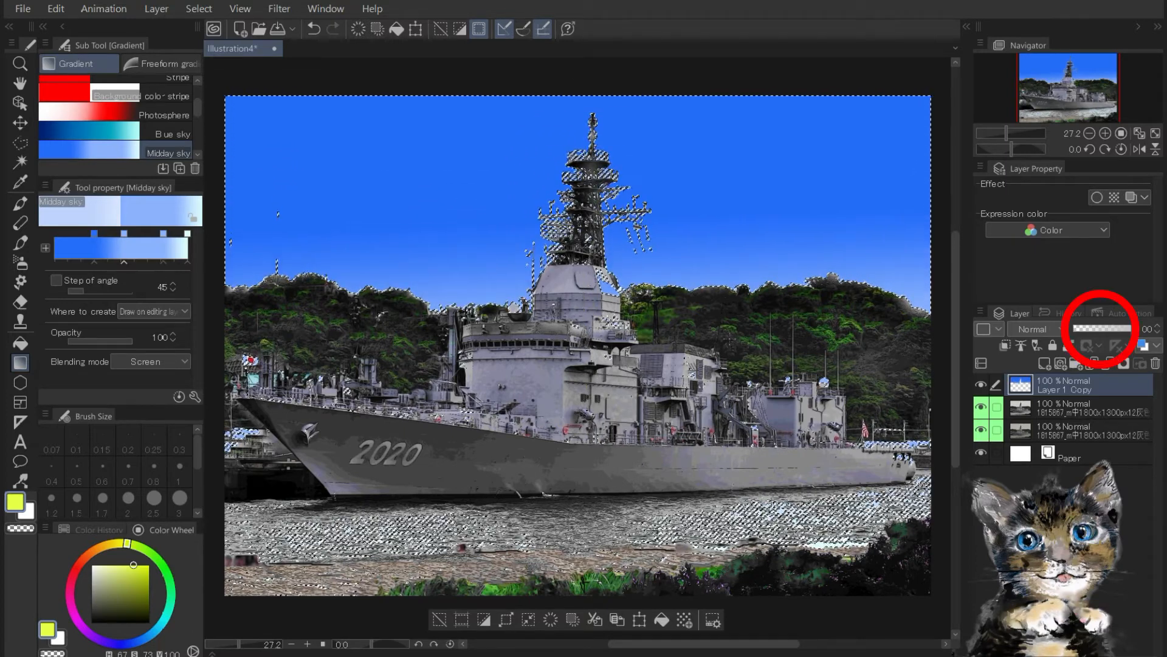
left_click(1122, 332)
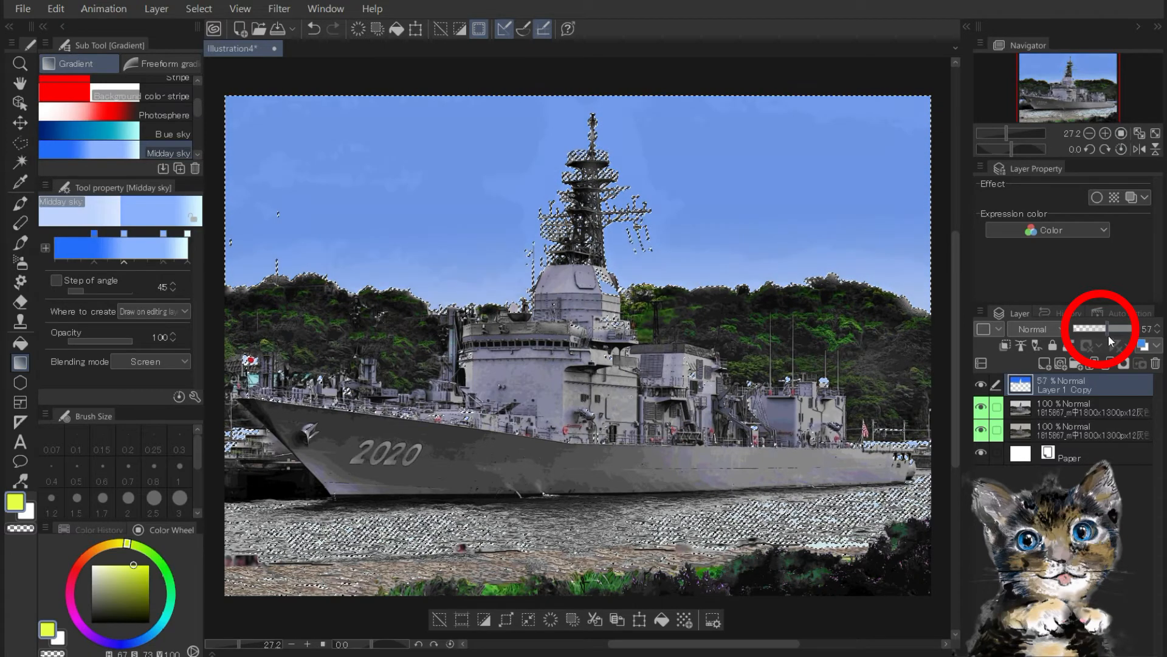
left_click_drag(1121, 335, 1125, 334)
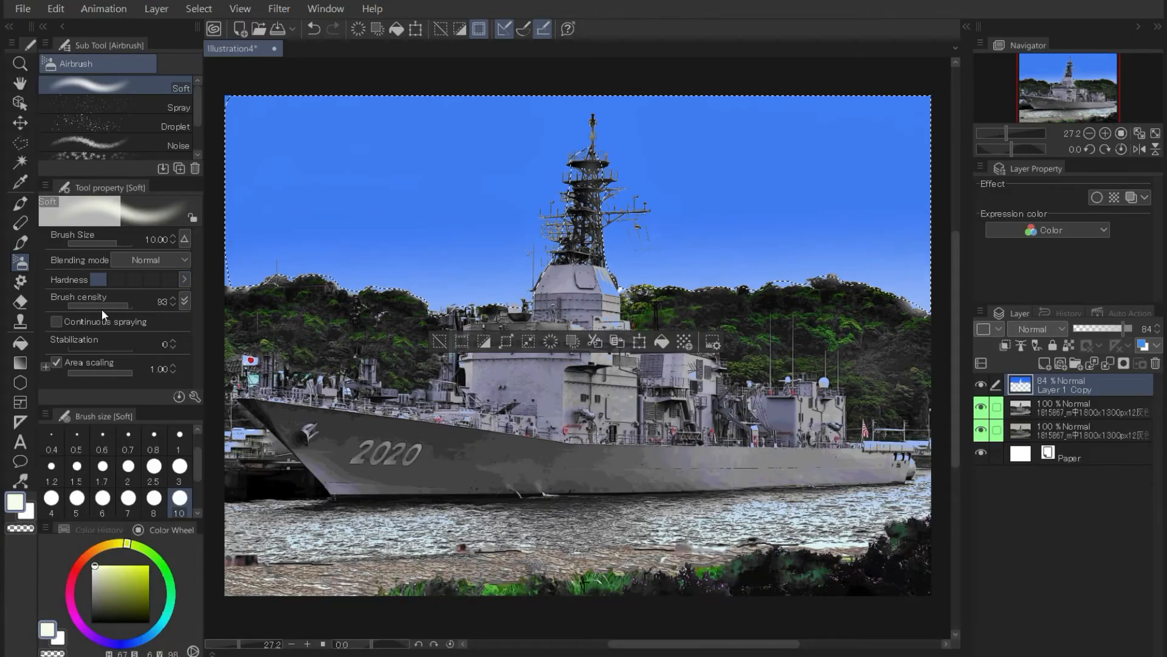
Step: Paint soft white clouds in the sky on both sides of the mast with the Soft airbrush at brush density 40 and size 17
mouse_move(319, 236)
left_mouse_down()
mouse_move(354, 258)
mouse_move(400, 250)
left_mouse_up()
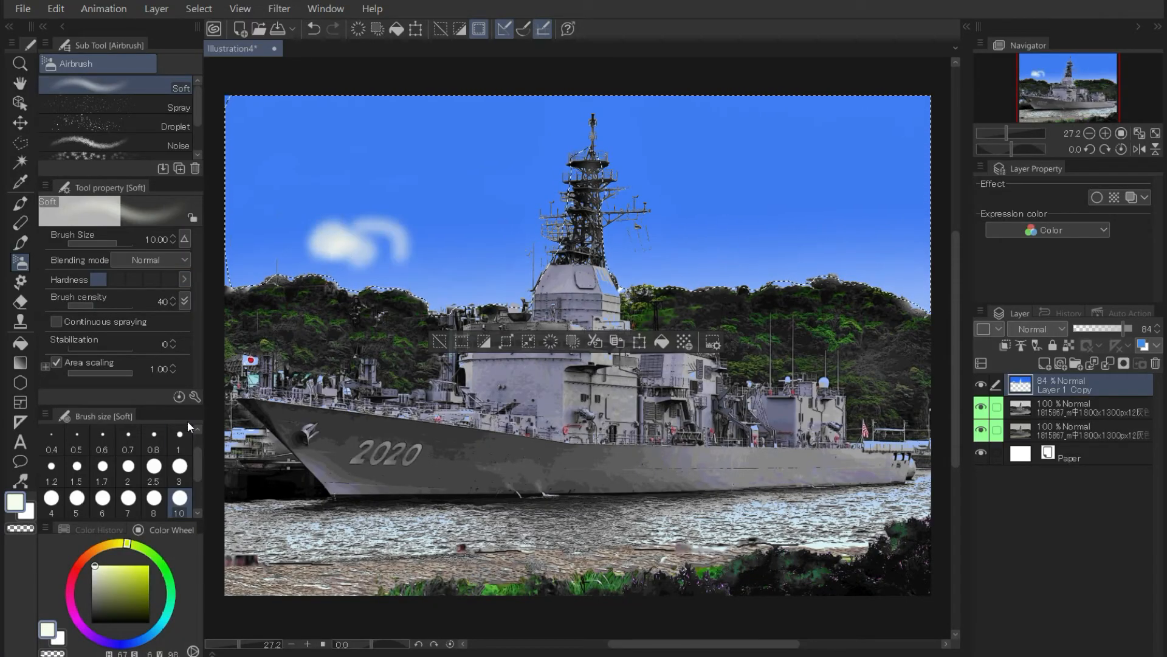
scroll(154, 473, "down", 1)
left_click(103, 498)
mouse_move(286, 255)
left_mouse_down()
mouse_move(318, 252)
mouse_move(303, 255)
mouse_move(343, 276)
mouse_move(400, 261)
mouse_move(415, 237)
mouse_move(329, 221)
mouse_move(260, 255)
mouse_move(303, 220)
mouse_move(368, 226)
mouse_move(418, 292)
mouse_move(264, 248)
mouse_move(252, 258)
mouse_move(300, 203)
mouse_move(338, 211)
mouse_move(358, 188)
mouse_move(396, 232)
left_mouse_up()
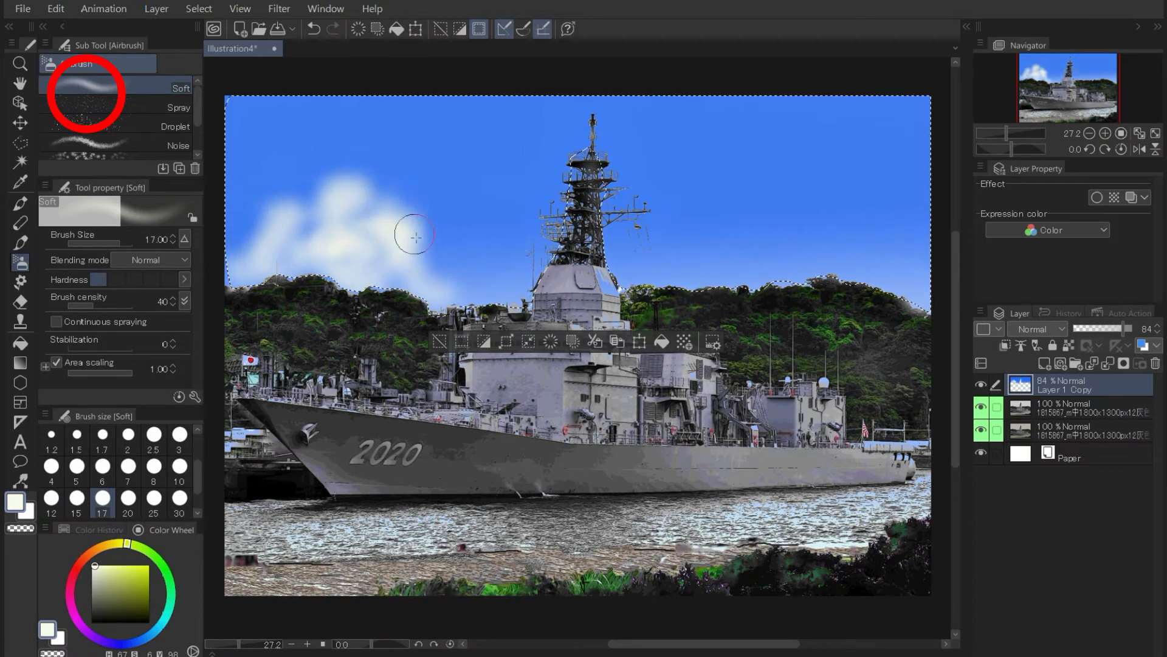
left_click_drag(410, 182, 342, 163)
left_click_drag(691, 272, 728, 281)
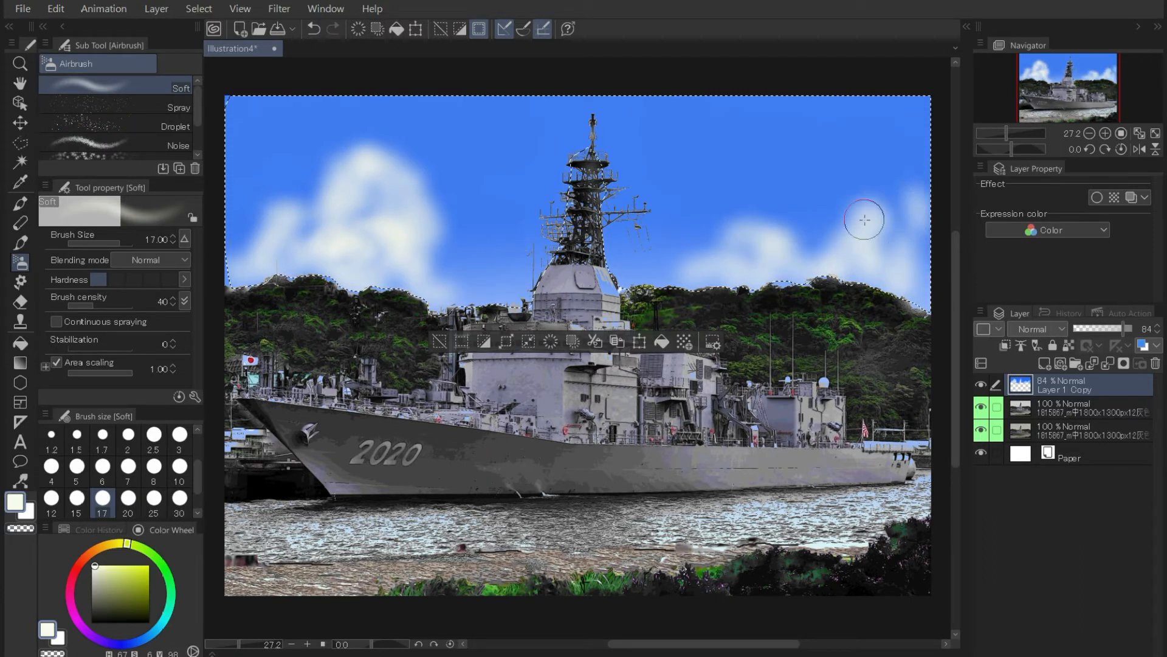
left_click_drag(235, 243, 421, 265)
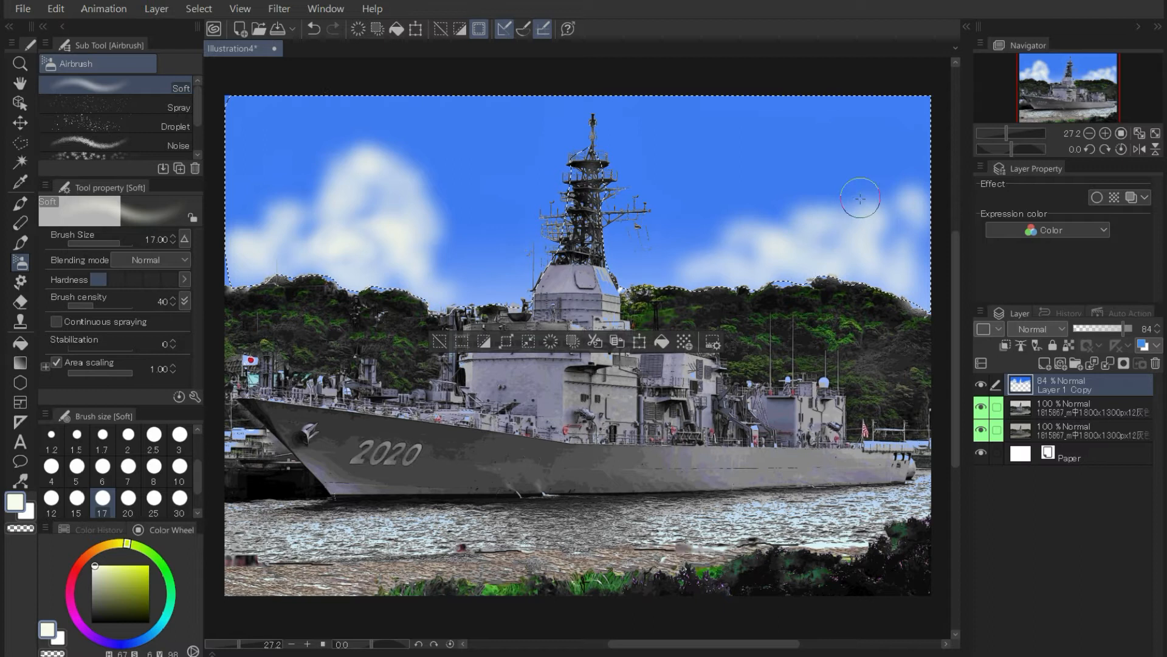
Step: Paint white strokes into the cloud on the mast's left with the Watery ink brush at size 7 and opacity 40
left_click(20, 242)
left_click(113, 132)
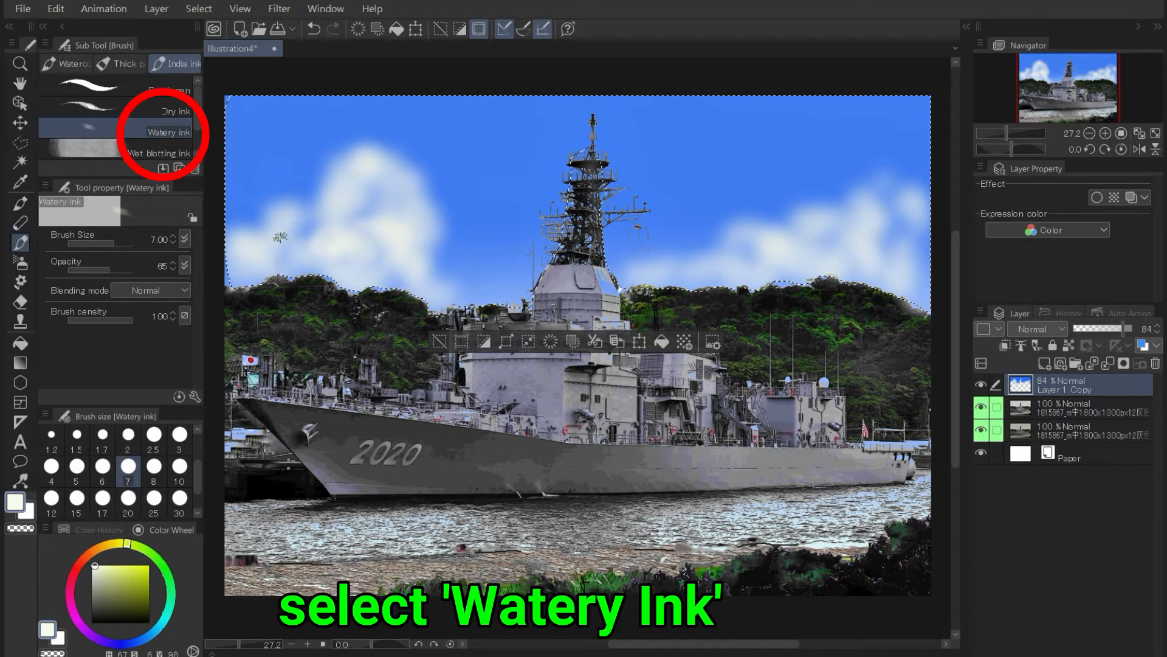
left_click_drag(91, 271, 86, 271)
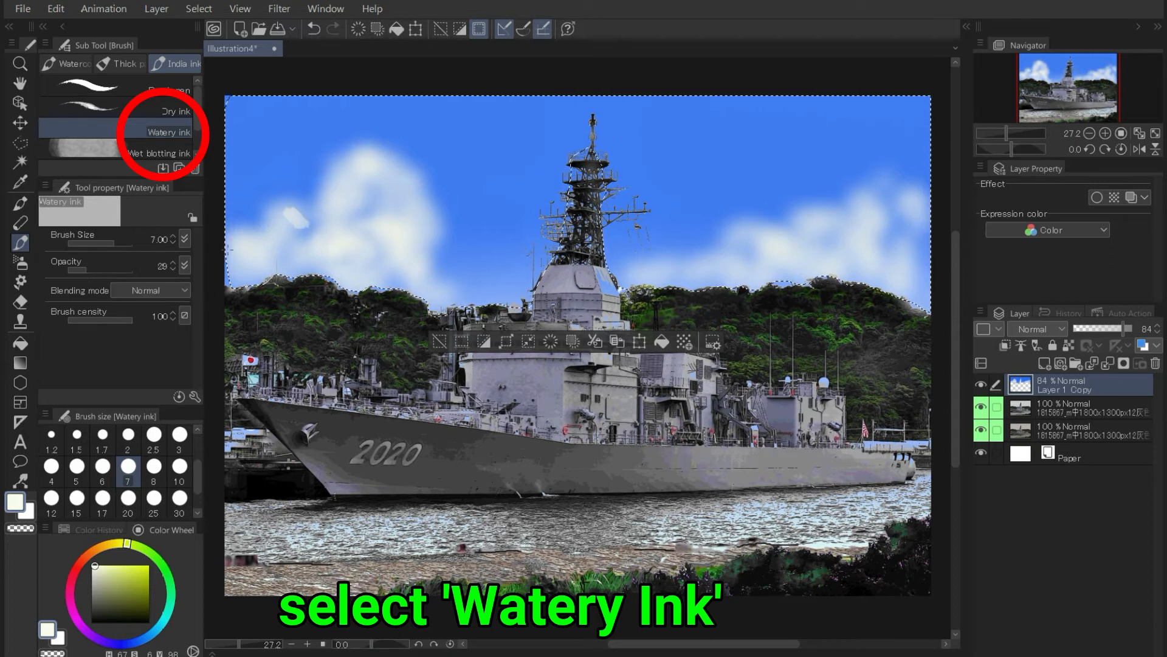
left_click(92, 270)
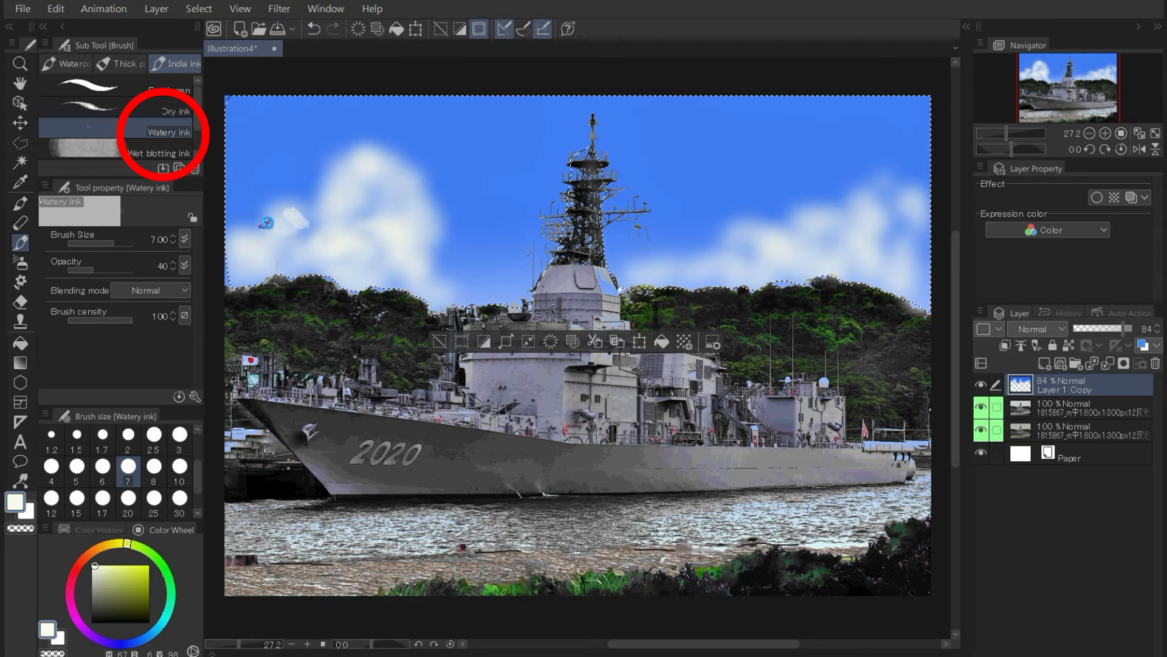
left_click_drag(266, 223, 293, 217)
Step: Build up the clouds on both sides of the mast with white and light grey Watery ink at size 10 and opacity 49
left_click(179, 468)
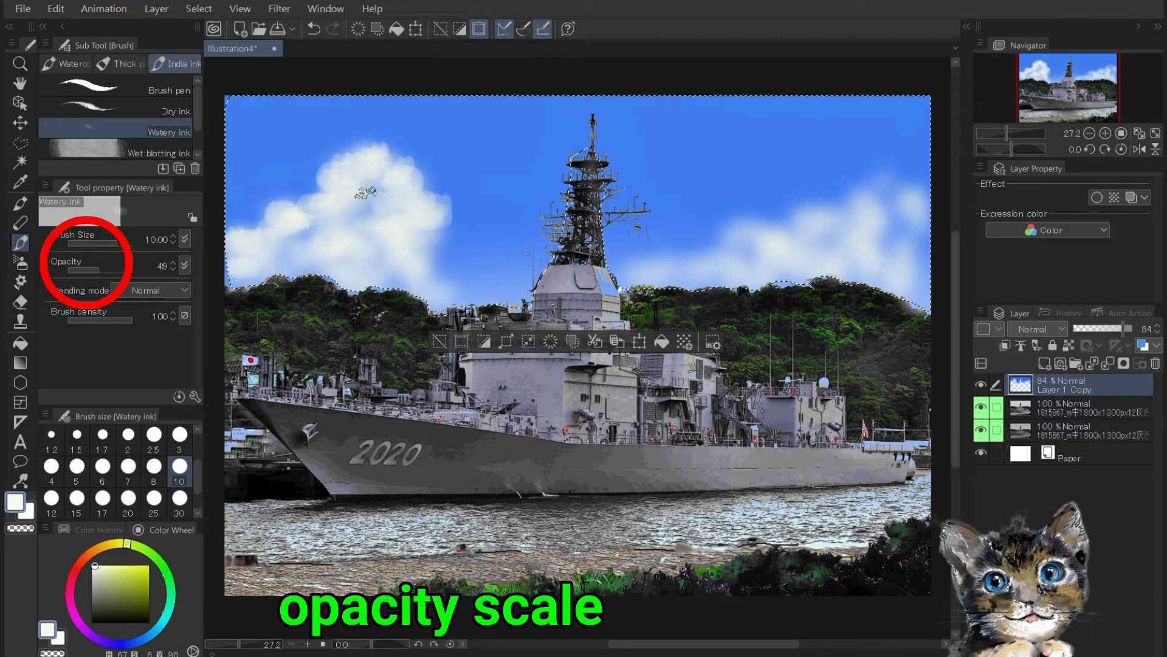
mouse_move(683, 259)
left_mouse_down()
mouse_move(672, 263)
mouse_move(712, 271)
mouse_move(674, 255)
mouse_move(723, 224)
mouse_move(820, 221)
left_mouse_up()
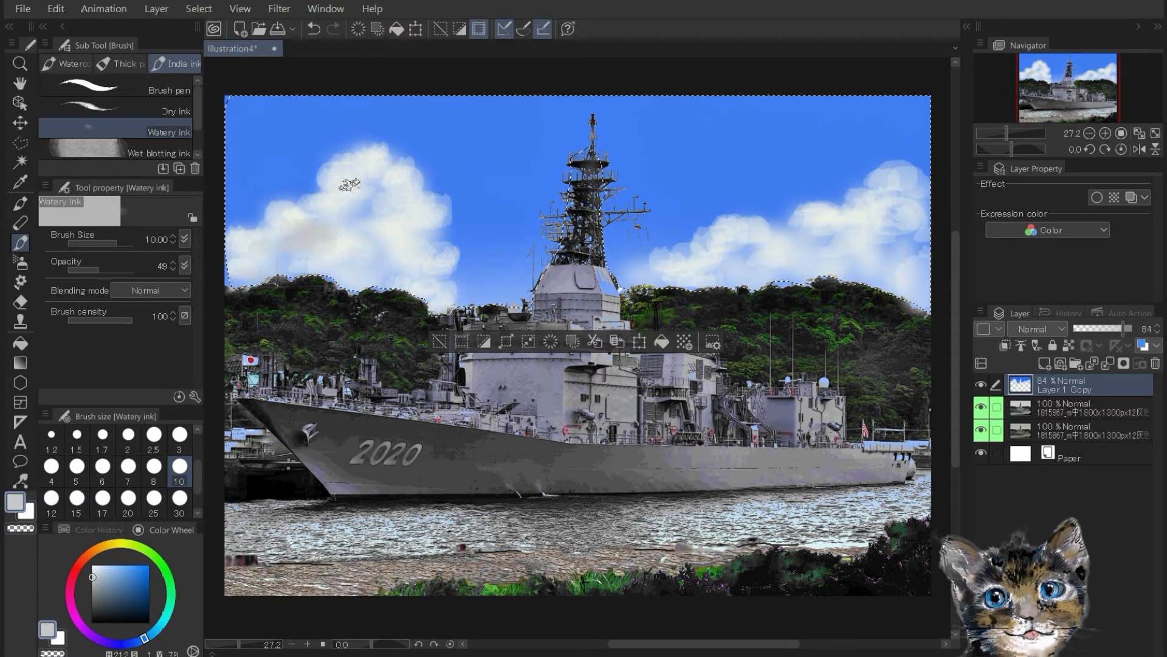
left_click_drag(383, 182, 351, 195)
left_click_drag(428, 219, 399, 227)
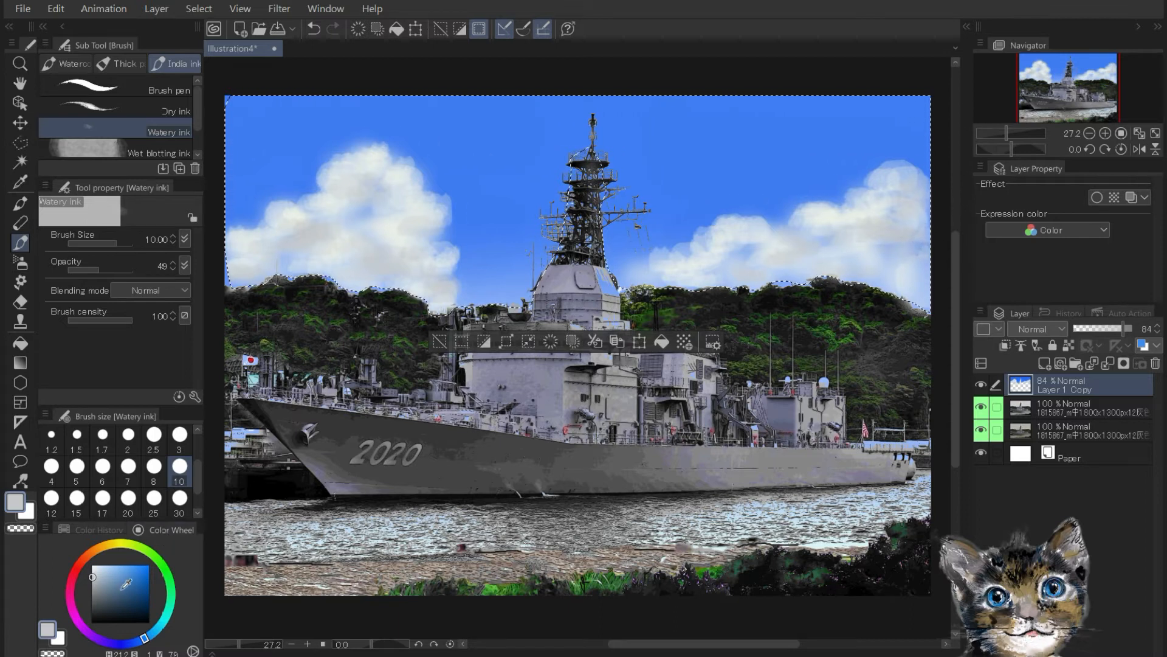
Step: Brighten both clouds with bluish-white Watery ink strokes at size 7, lowering the opacity from 62 to 51 and the brush density to 77
left_click(94, 567)
left_click(108, 270)
left_click(128, 469)
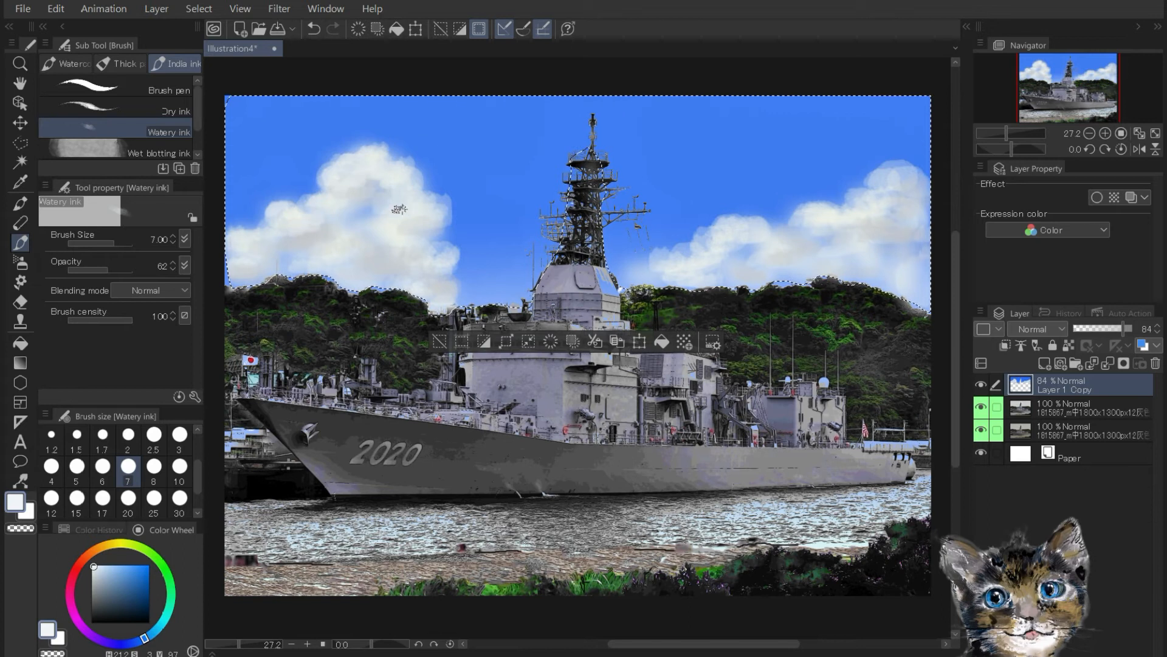
left_click_drag(409, 211, 451, 211)
left_click(112, 269)
left_click_drag(371, 251, 340, 268)
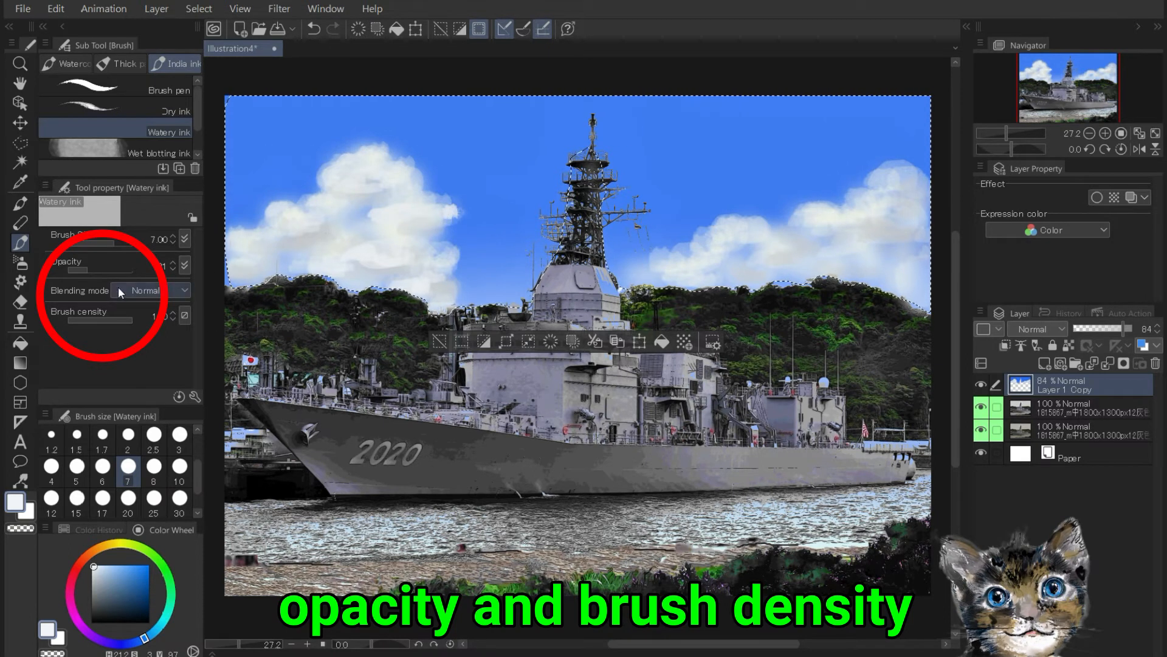
left_click(118, 320)
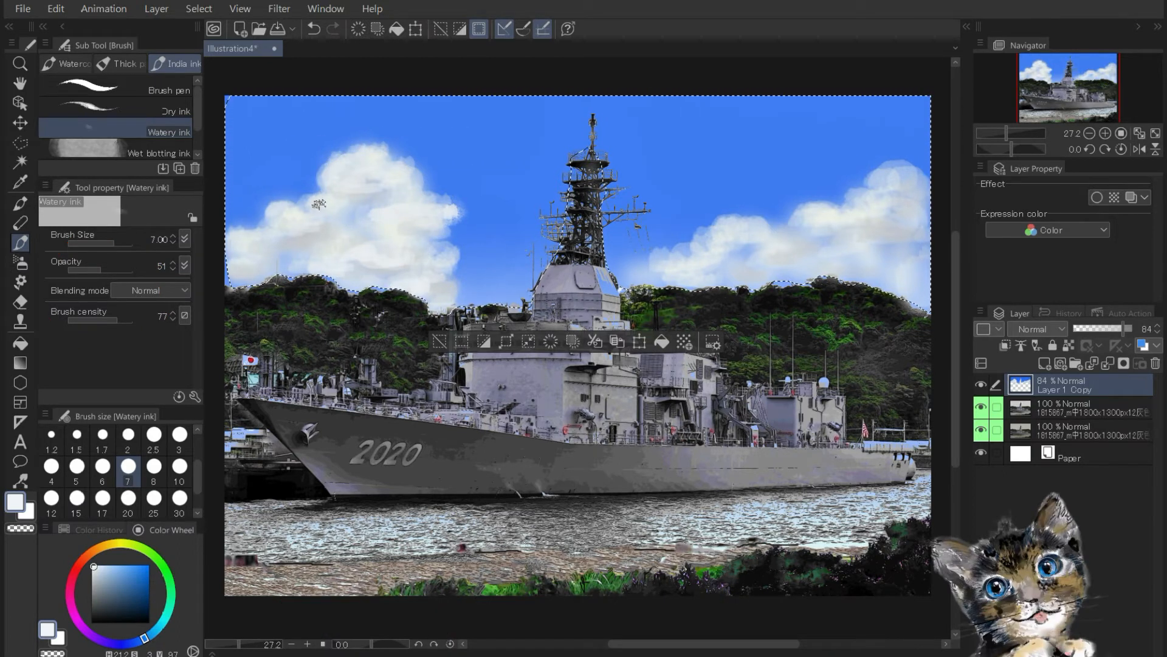
left_click_drag(912, 250, 929, 250)
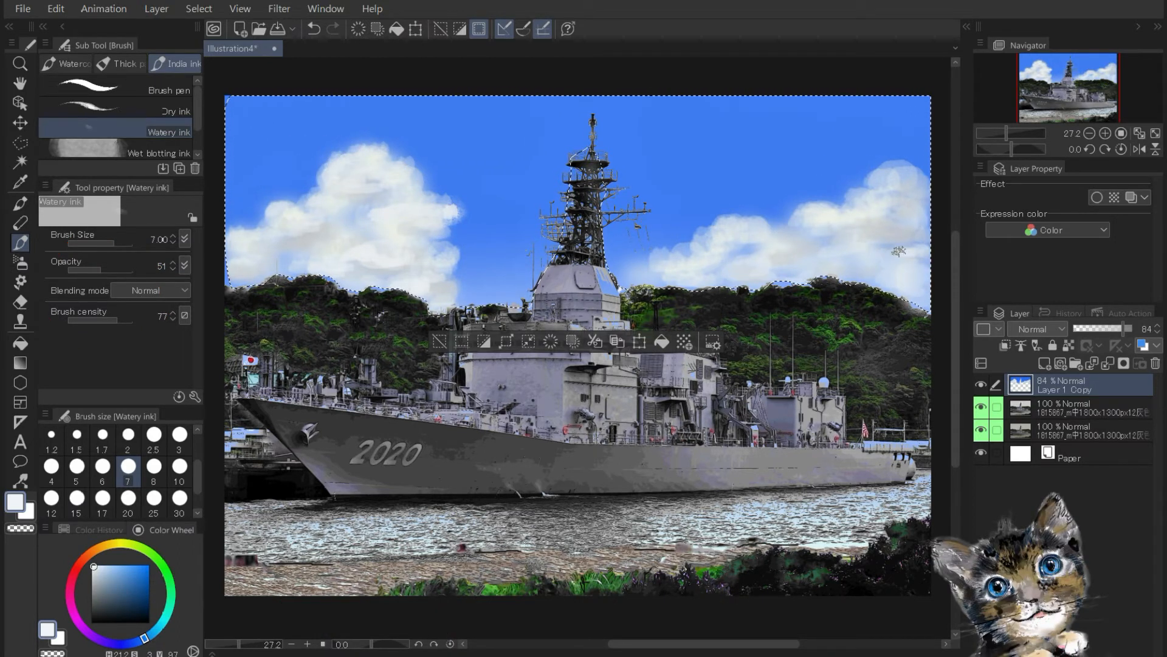
Step: Add fine white highlights to the clouds with Watery ink at opacity 78 and brush density 25, reducing the brush size to 2
left_click(123, 319)
left_click(118, 270)
left_click_drag(250, 240, 250, 231)
left_click(128, 436)
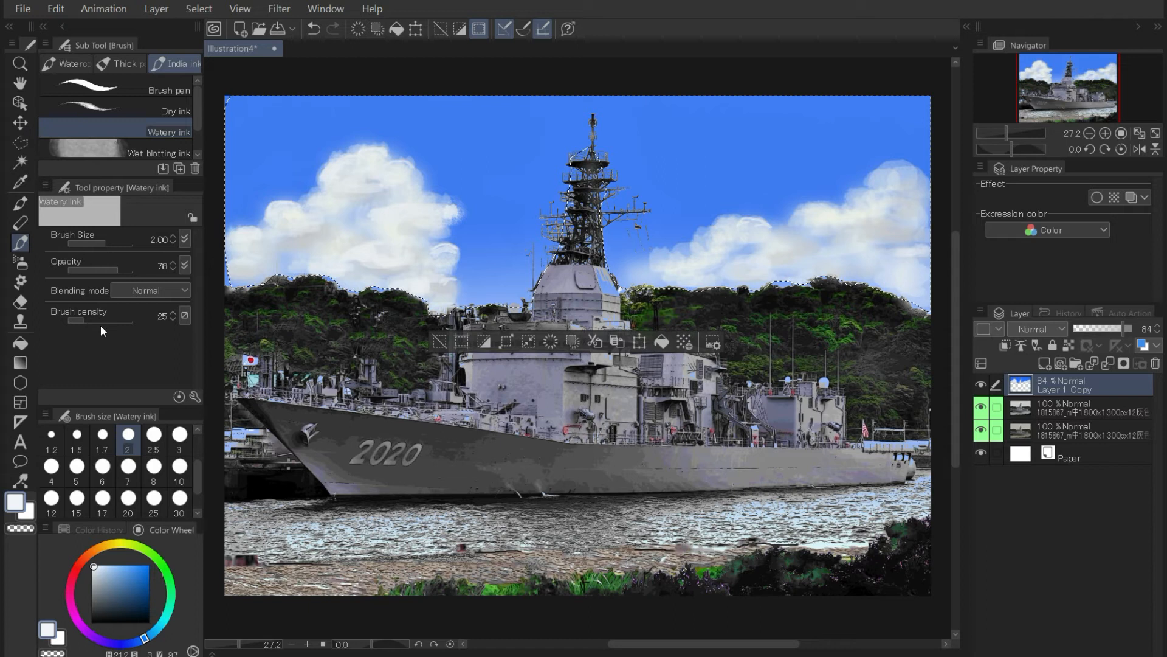
Step: Extend the left cloud towards the mast's base with Watery ink at size 10, opacity 51 and brush density 25, and deselect the sky
left_click(180, 471)
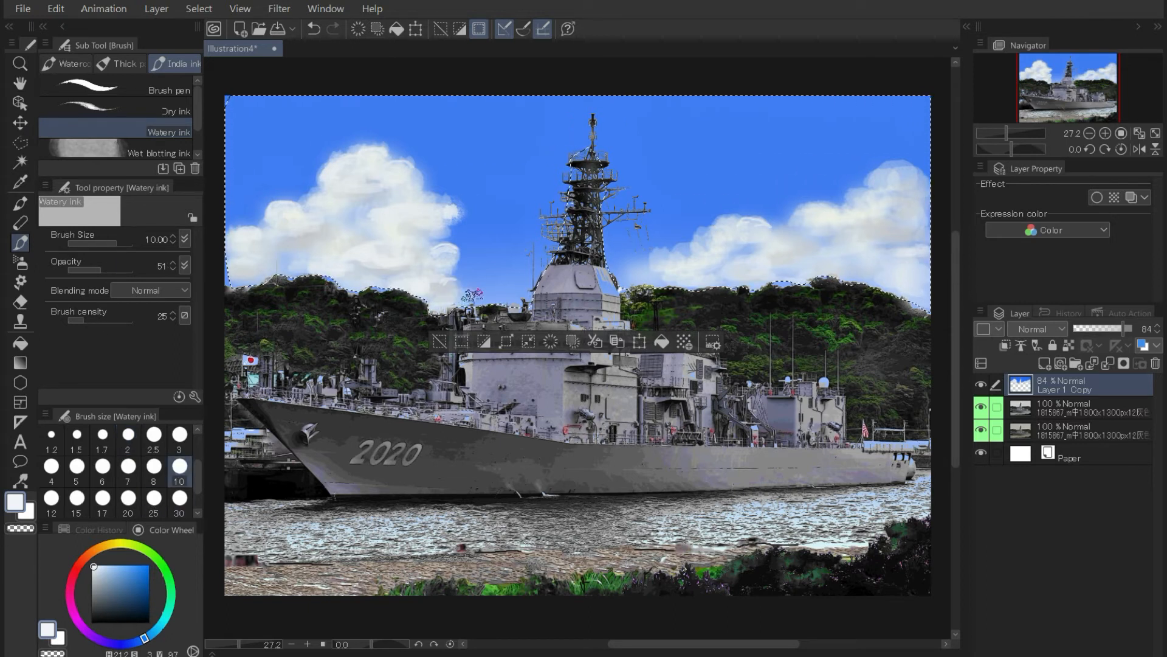
left_click_drag(448, 241, 481, 276)
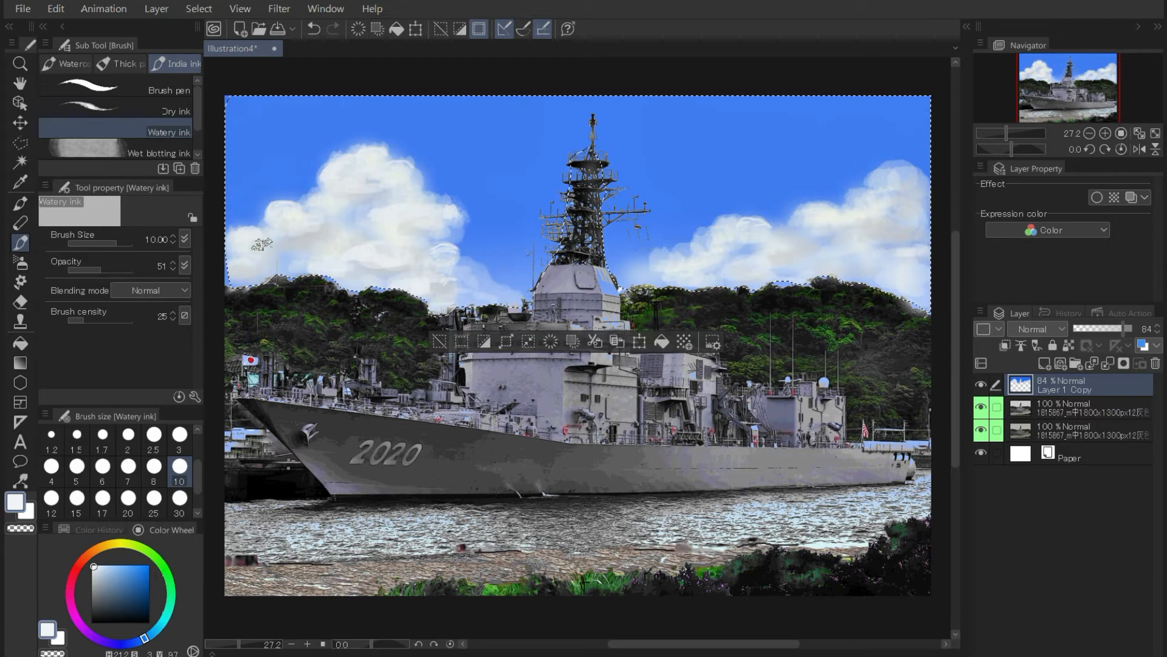
left_click(439, 341)
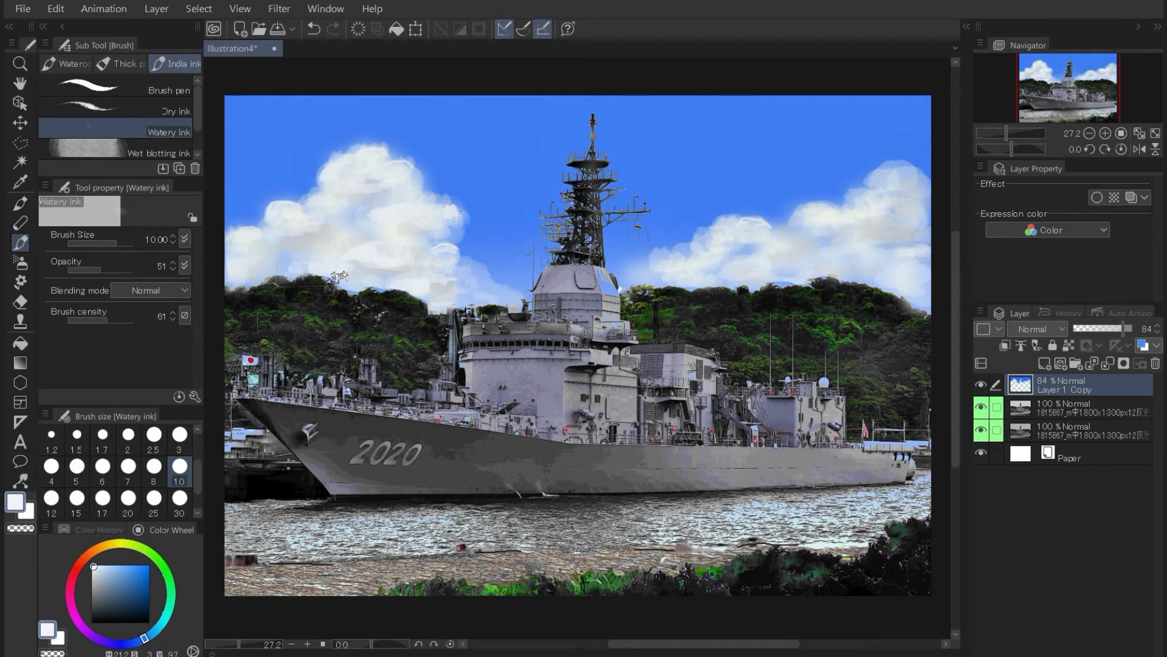
left_click(128, 436)
left_click(122, 270)
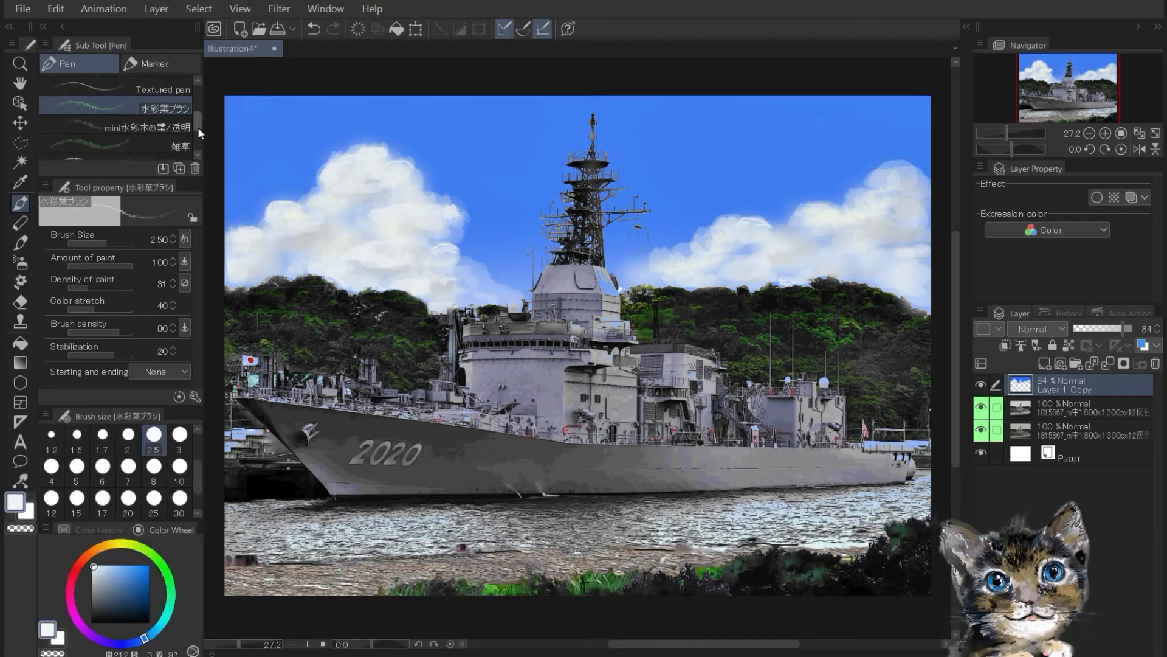
Step: On a new raster layer, paint bright green foliage on the left hill with the 水彩葉ブラシ brush at size 8
mouse_move(198, 126)
left_mouse_down()
mouse_move(198, 137)
mouse_move(198, 126)
left_mouse_up()
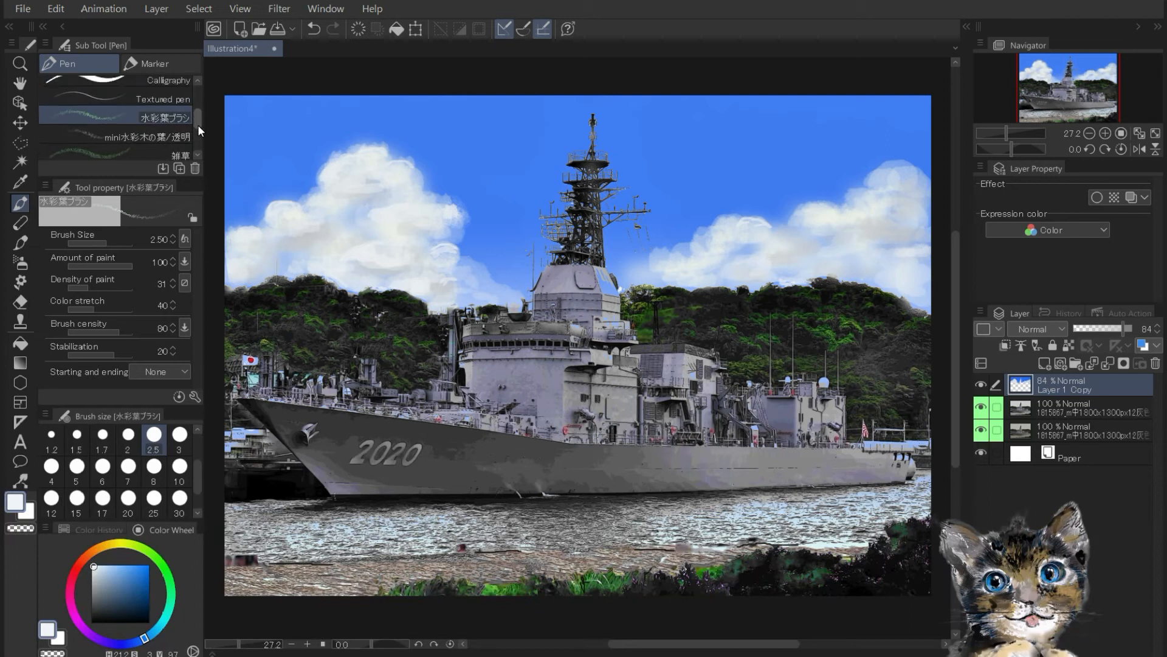
left_click(239, 303, "alt")
left_click(154, 466)
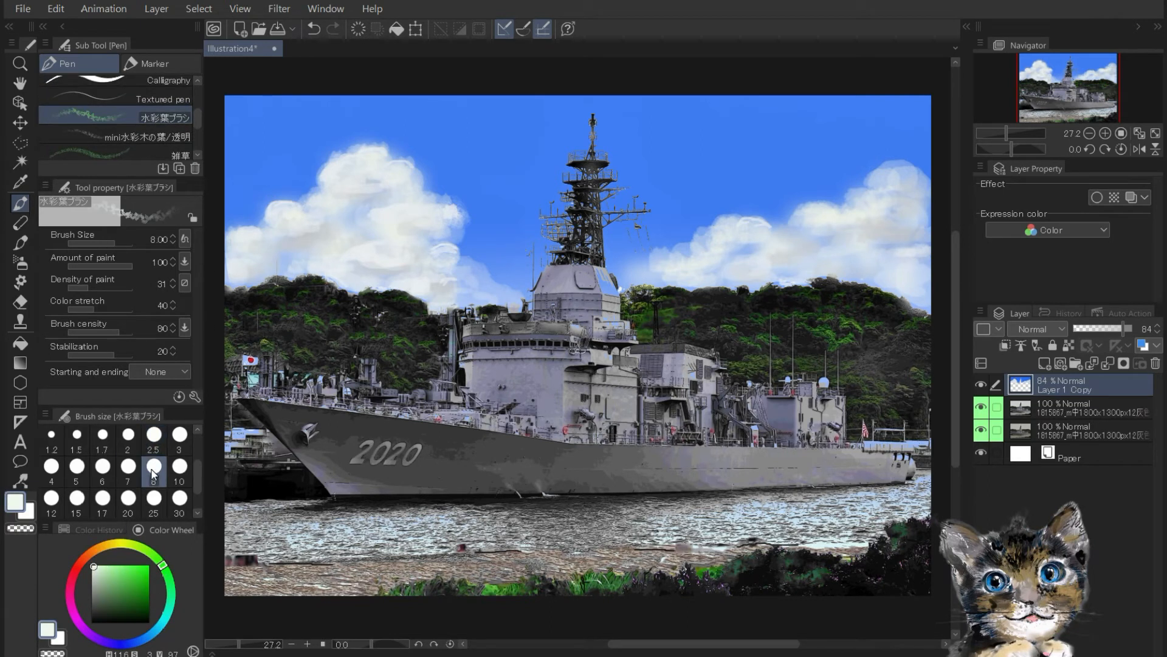
left_click(1044, 367)
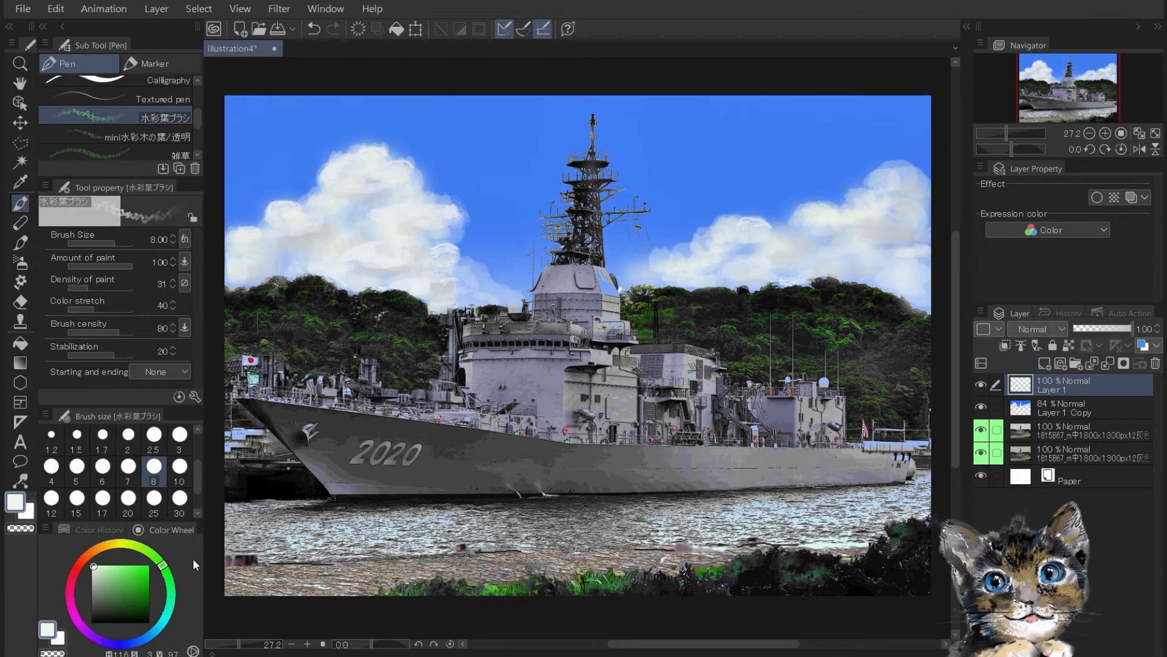
left_click(130, 565)
left_click_drag(283, 275, 296, 289)
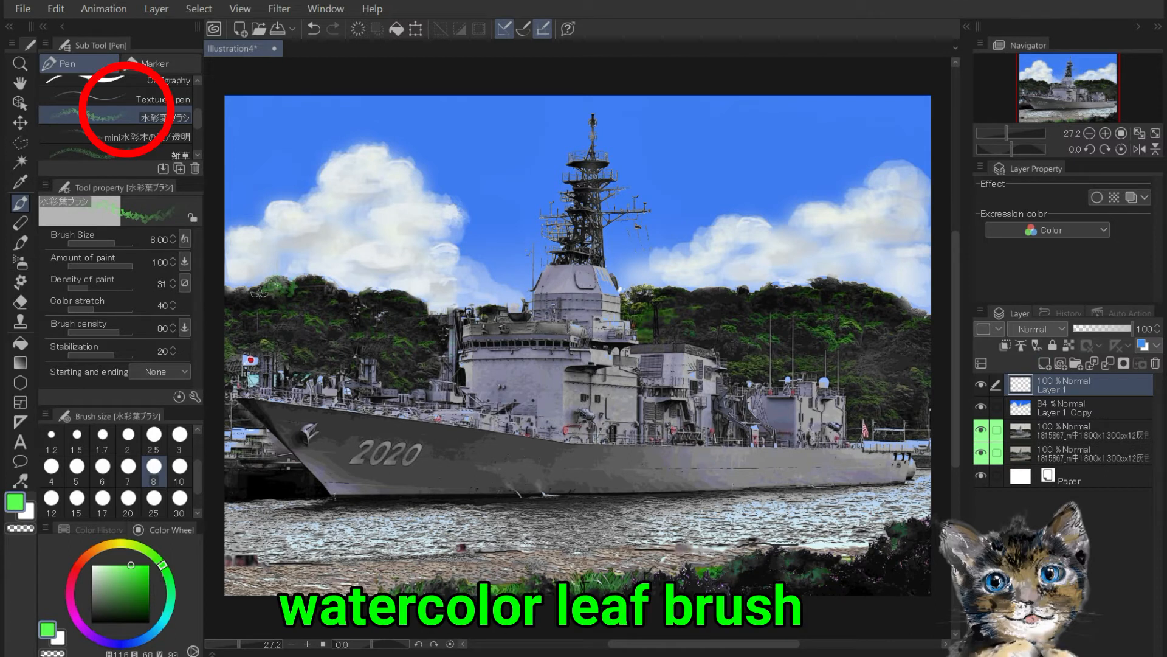
Step: Add blue leaf strokes to the left hill and green foliage along the tops of both hills
left_click(137, 641)
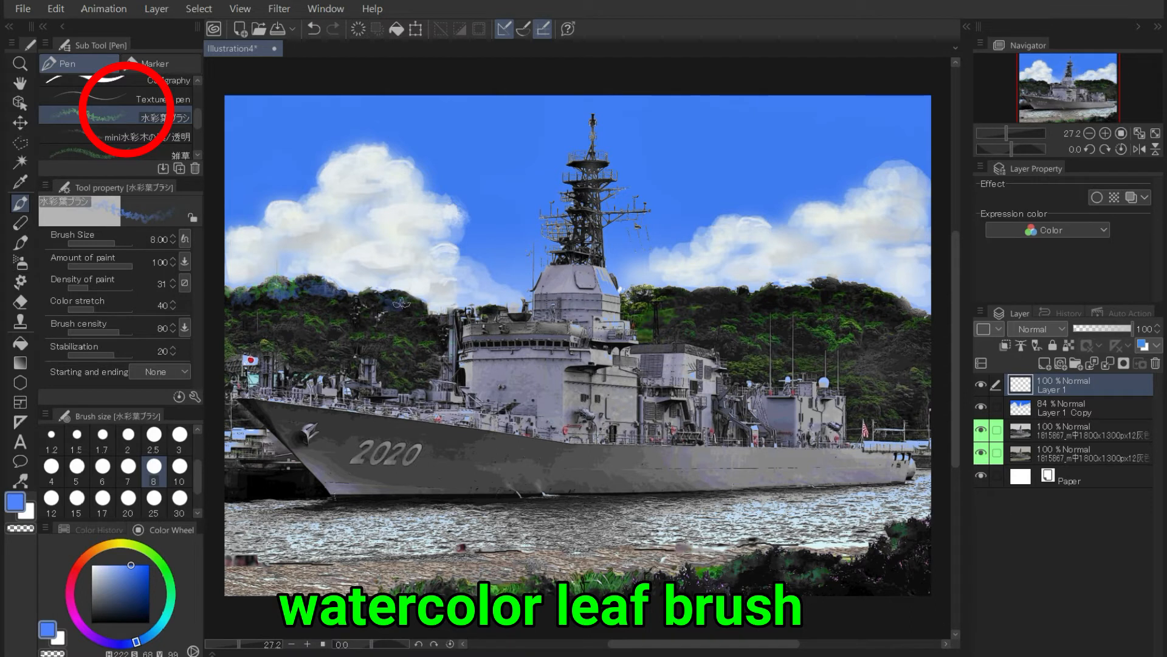
left_click(161, 562)
left_click(144, 586)
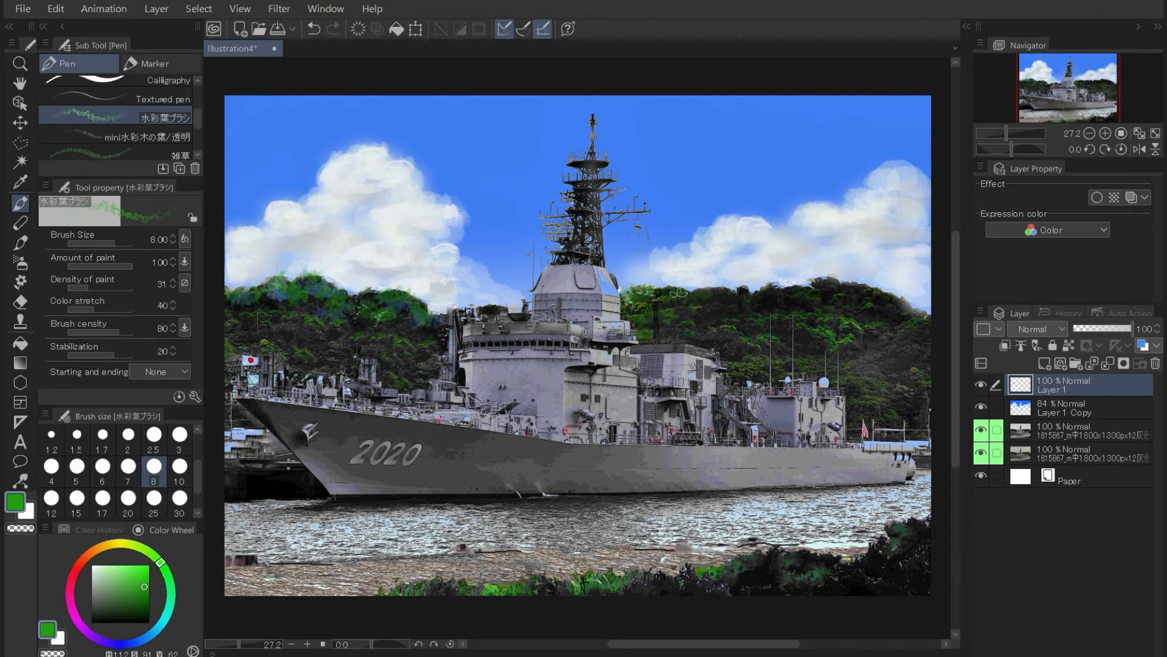
left_click(139, 579)
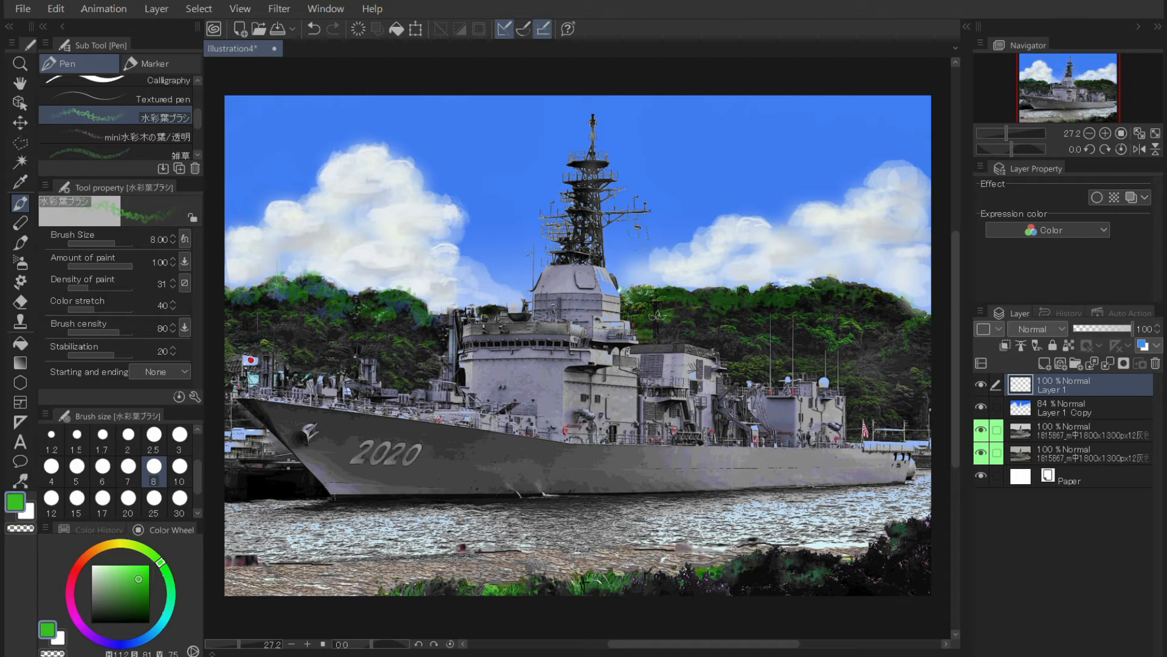
Step: Shade the hillside trees with dark blue, deep green and near-black leaf strokes
left_click(130, 643)
left_click_drag(716, 301, 719, 311)
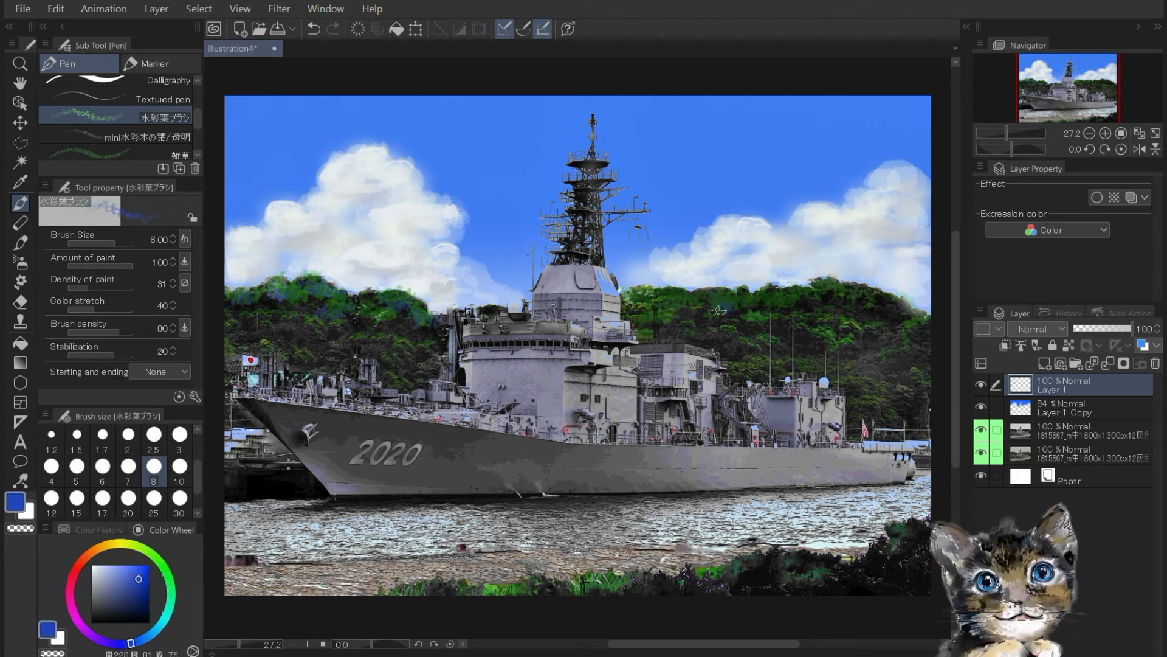
left_click(146, 592)
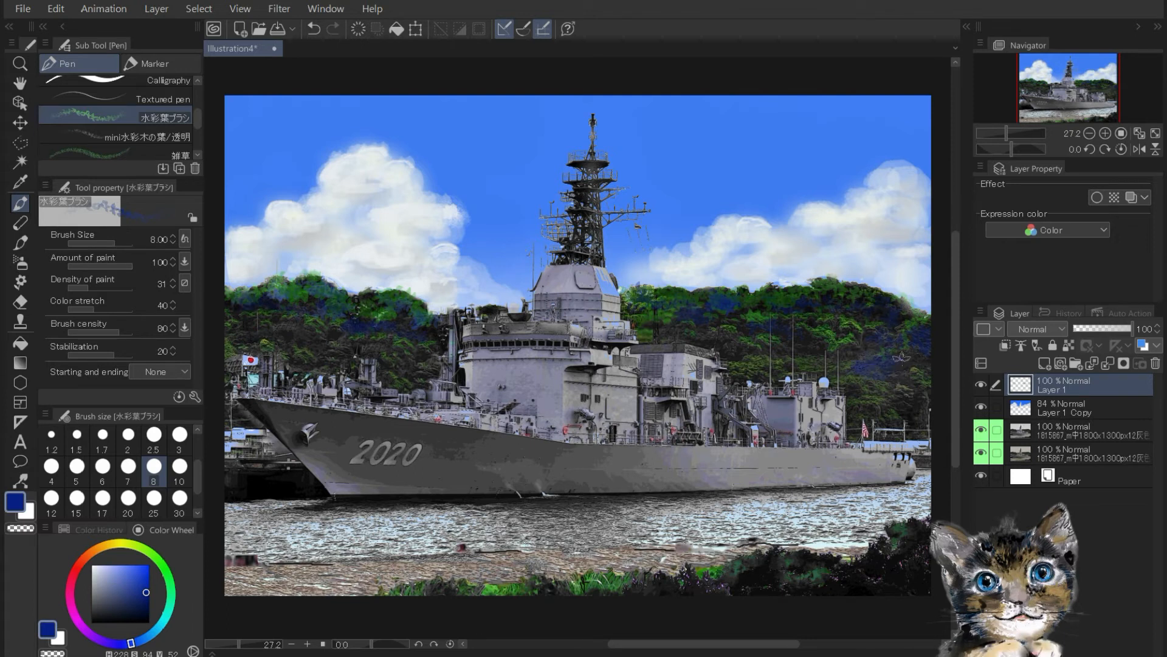
left_click(163, 568)
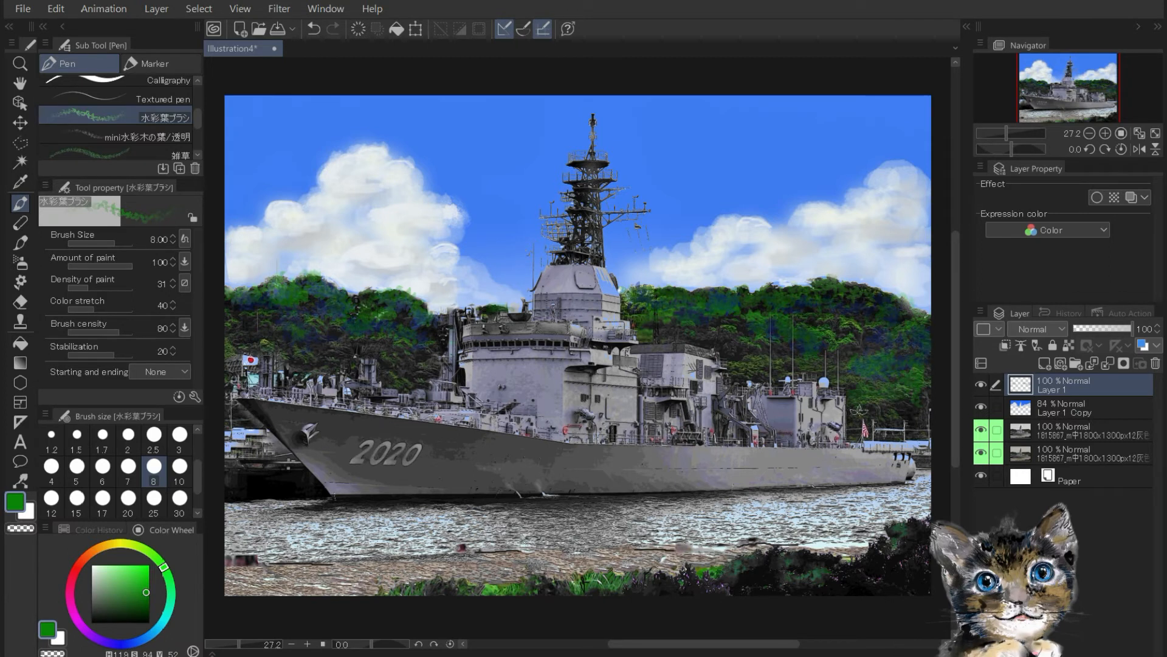
left_click(122, 618)
left_click_drag(267, 277, 284, 275)
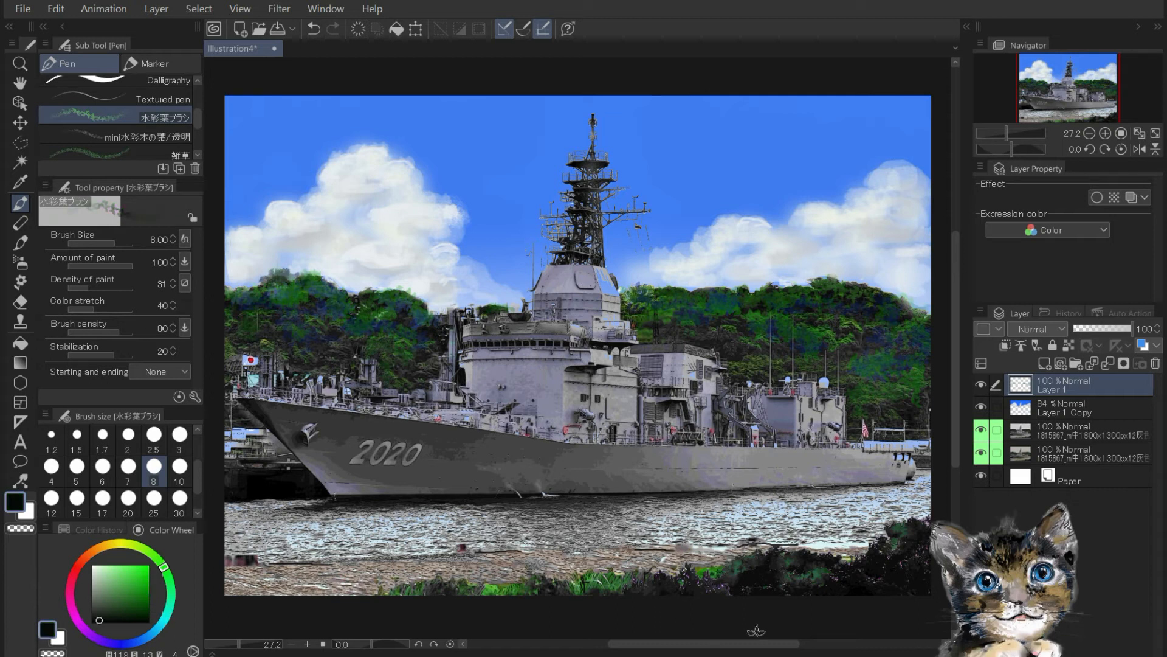
Step: Paint green, dark green and near-black leaf strokes over the foreground bushes, raising the brush density to 99
left_click(139, 588)
mouse_move(755, 572)
left_mouse_down()
mouse_move(854, 565)
mouse_move(913, 531)
mouse_move(885, 543)
left_mouse_up()
left_click(124, 615)
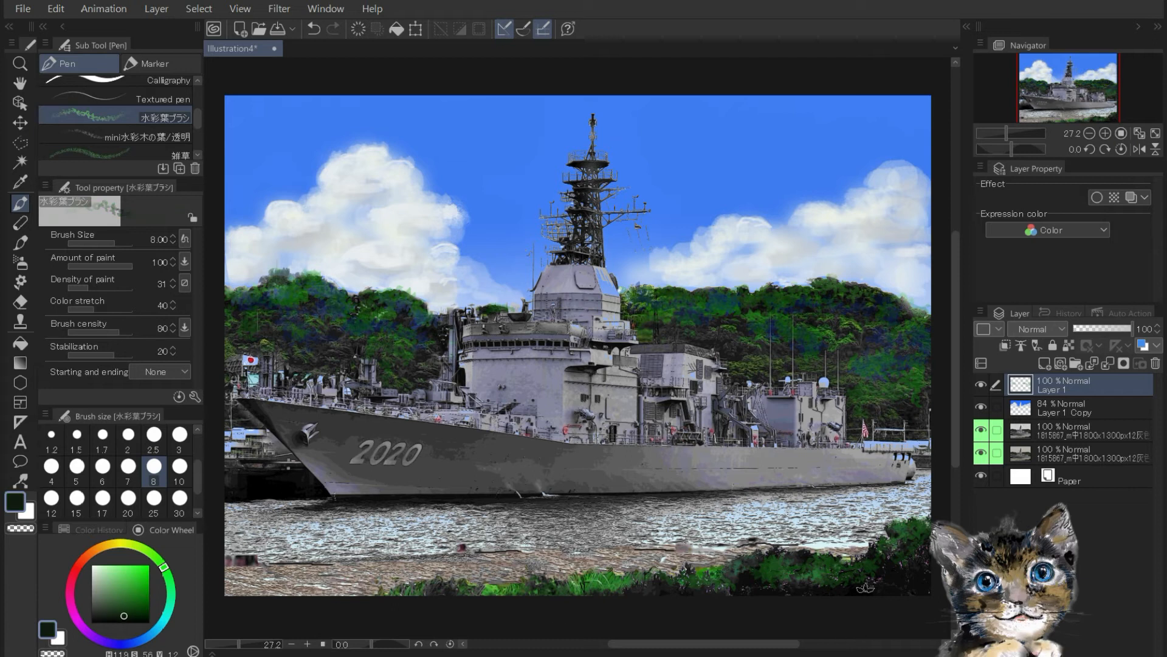
left_click_drag(130, 333, 144, 329)
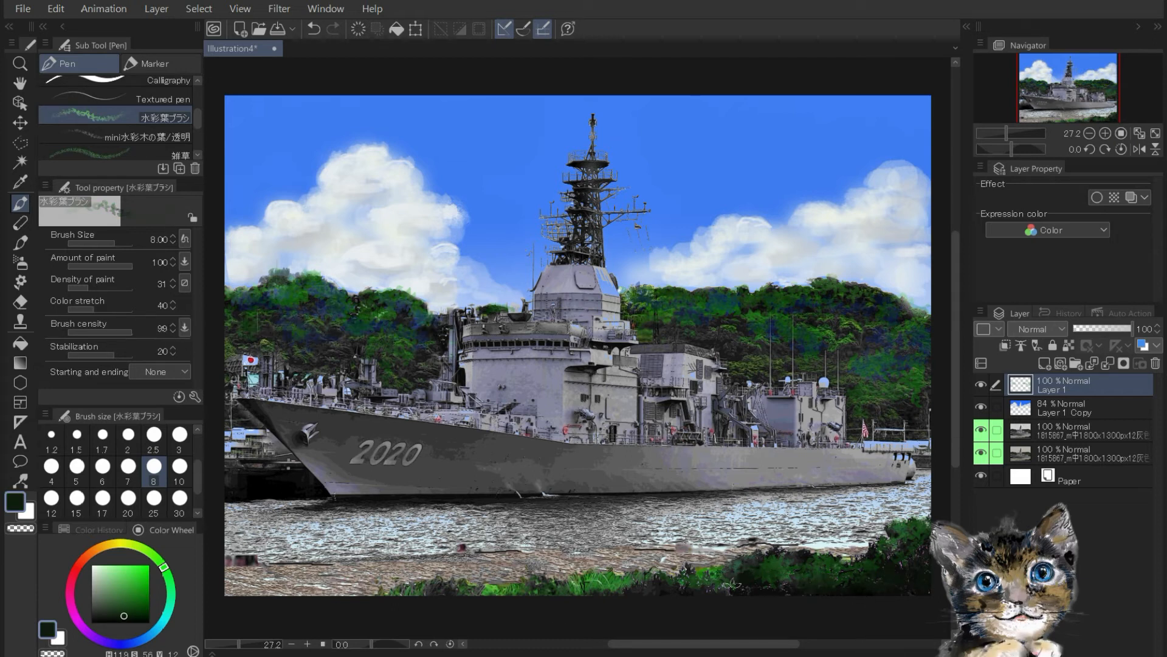
left_click_drag(630, 578, 488, 593)
left_click(92, 619)
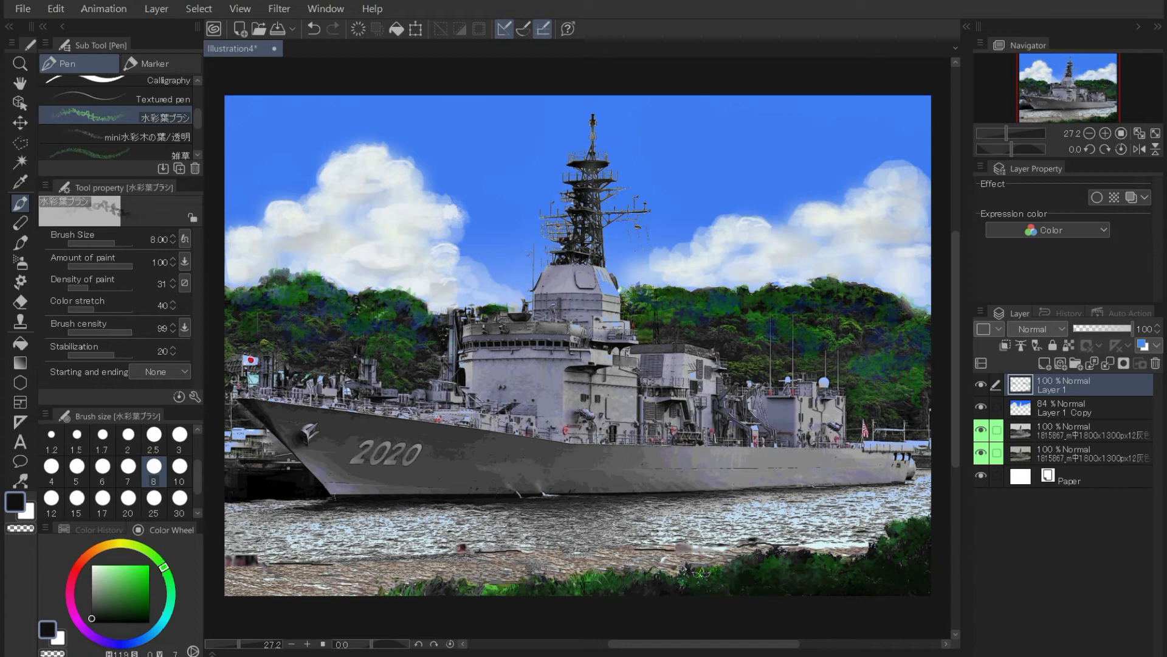
Step: Paint light green grass at opacity 45 and black shading at opacity 99 over the foreground bushes with the 草ざっくり brush at size 6
left_click_drag(132, 544, 151, 552)
left_click_drag(199, 127, 201, 146)
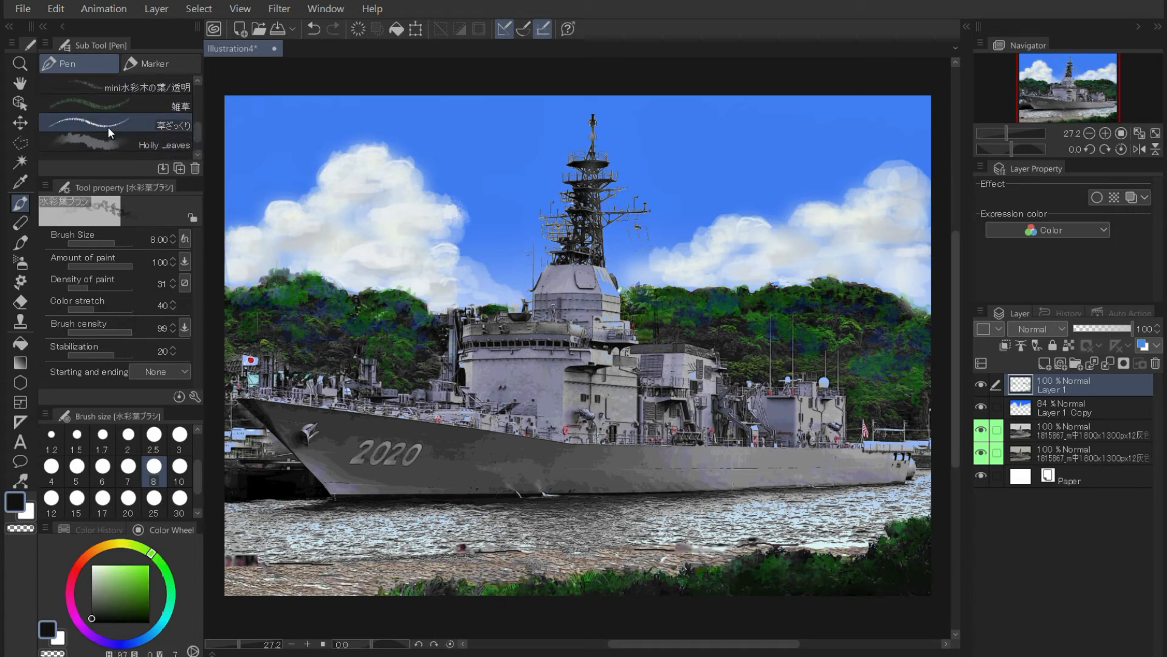
left_click(107, 126)
left_click(132, 564)
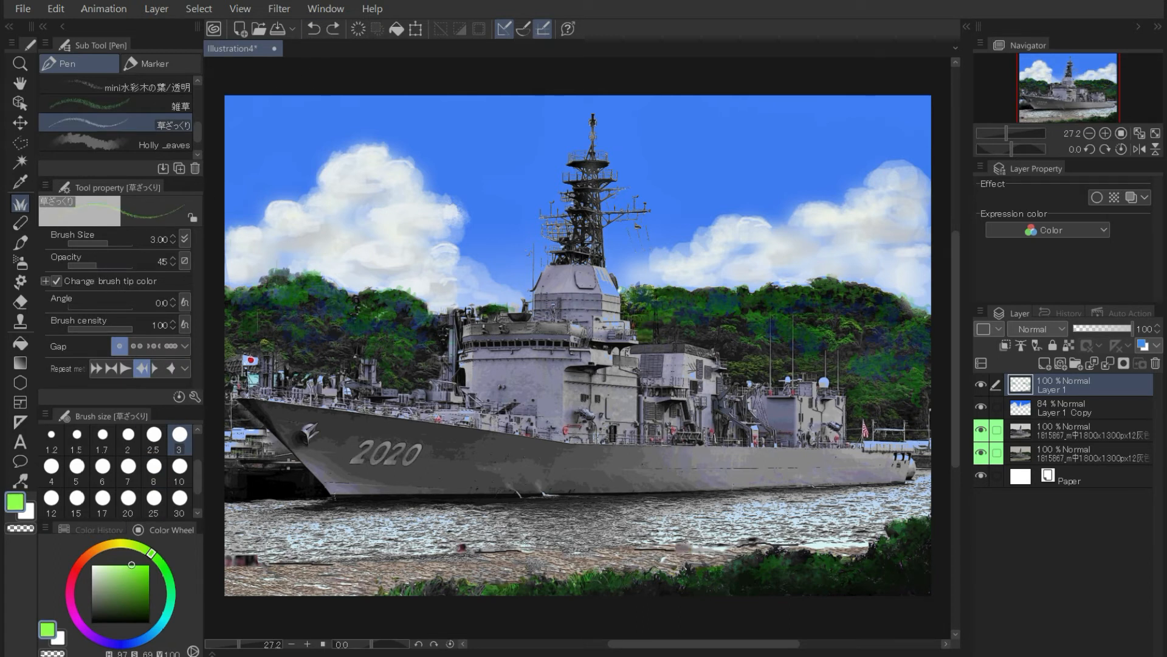
left_click(102, 468)
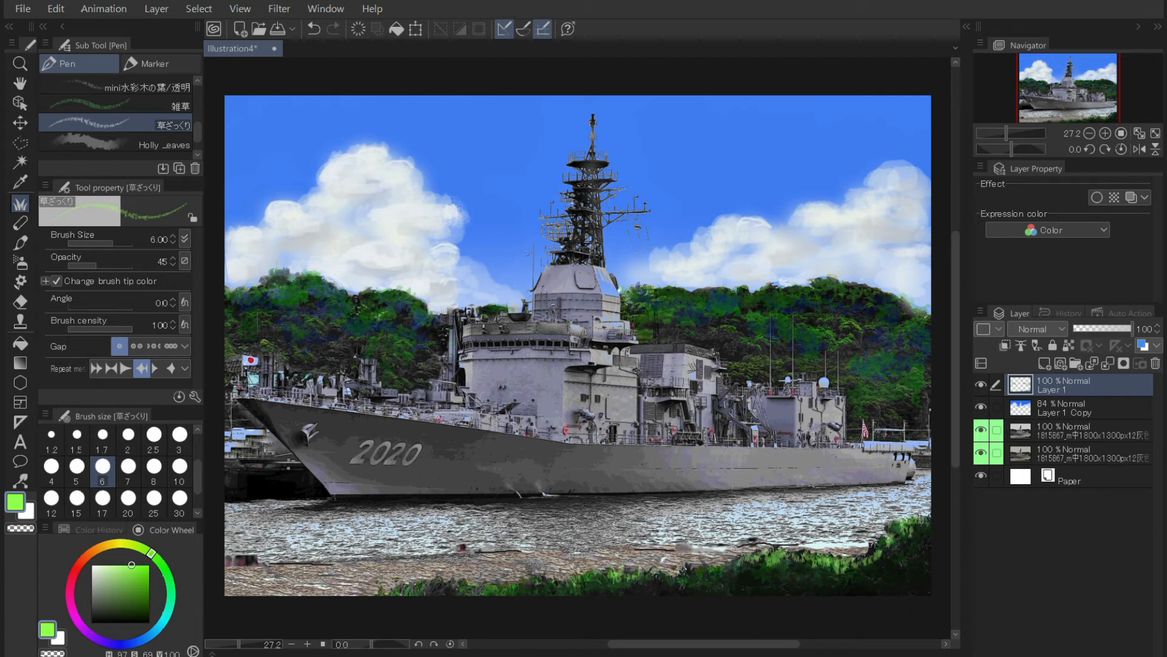
left_click(99, 620)
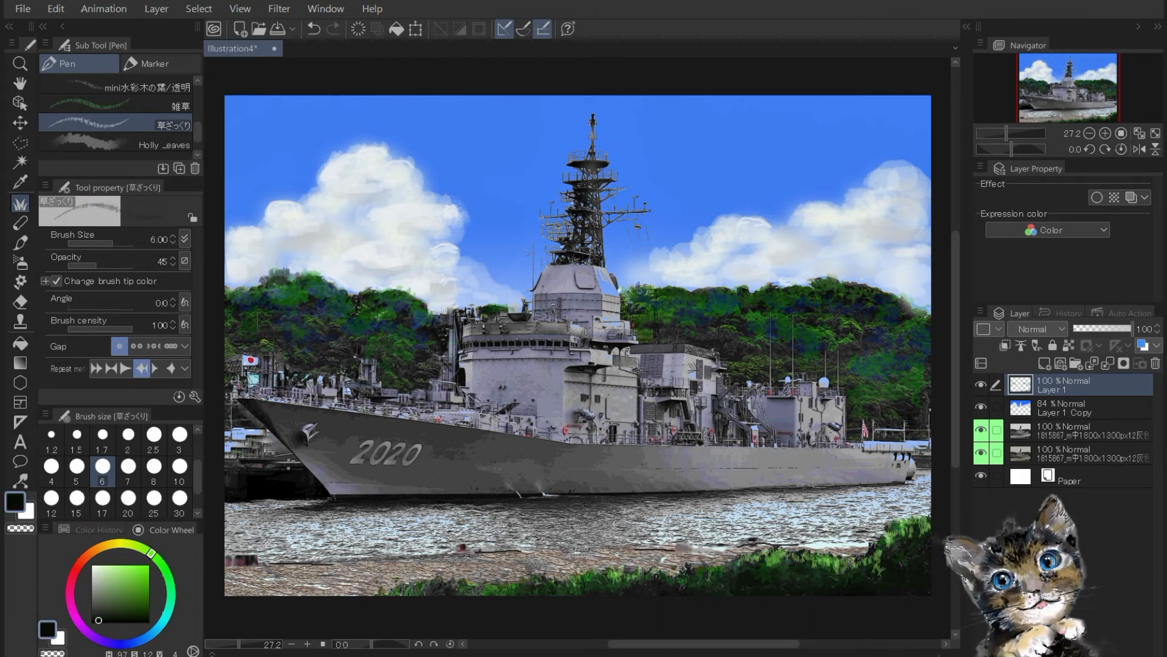
left_click(131, 265)
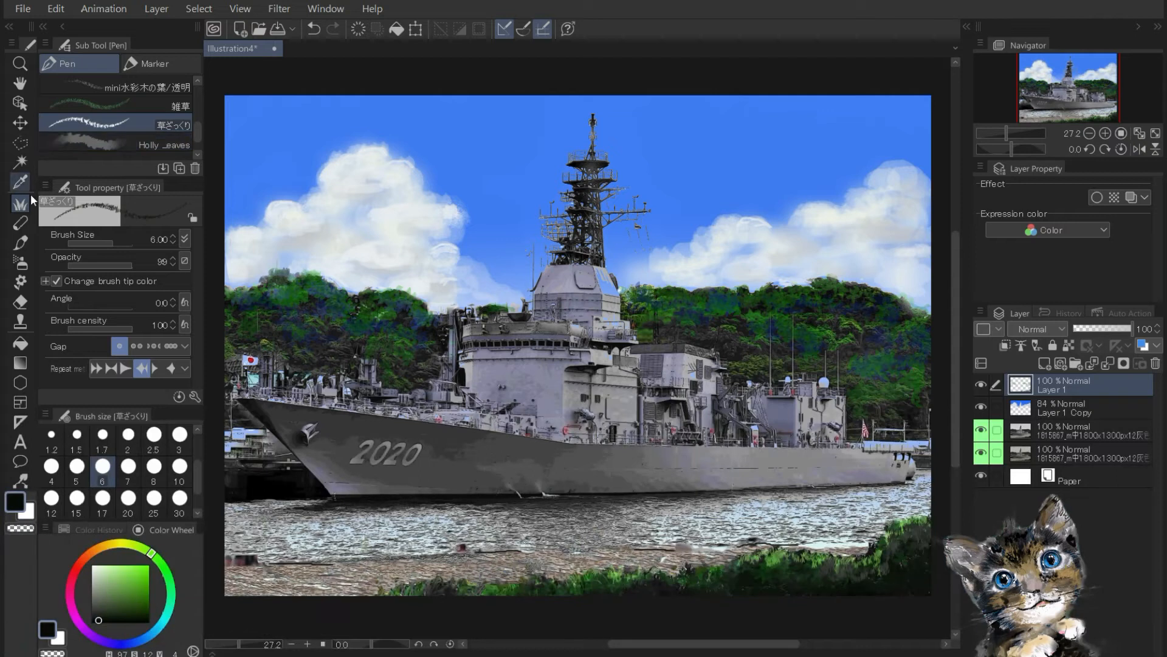
Step: Choose the Crayon brush from the pastel brushes and set its size to 1.5
left_click(162, 63)
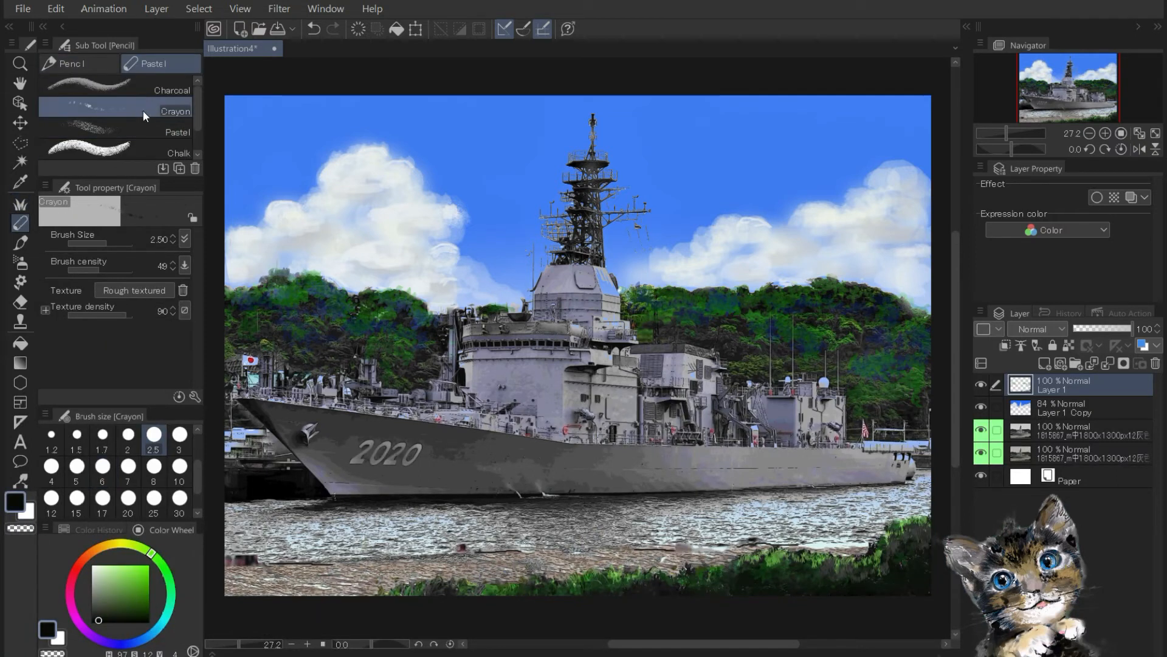
left_click(141, 110)
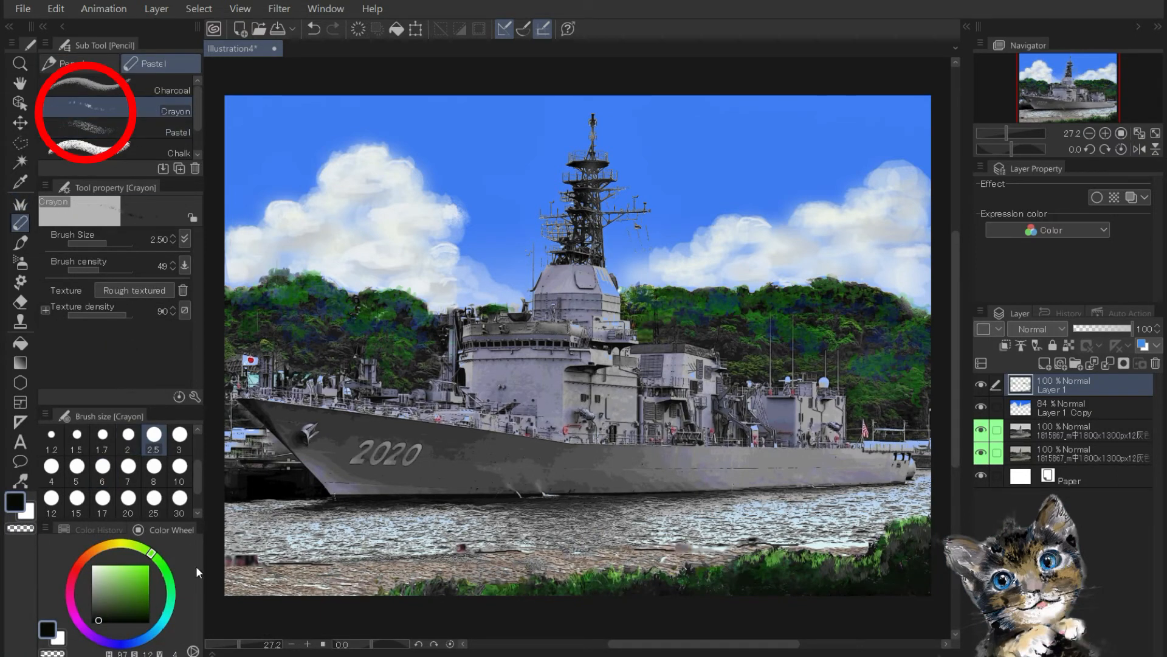
left_click(81, 444)
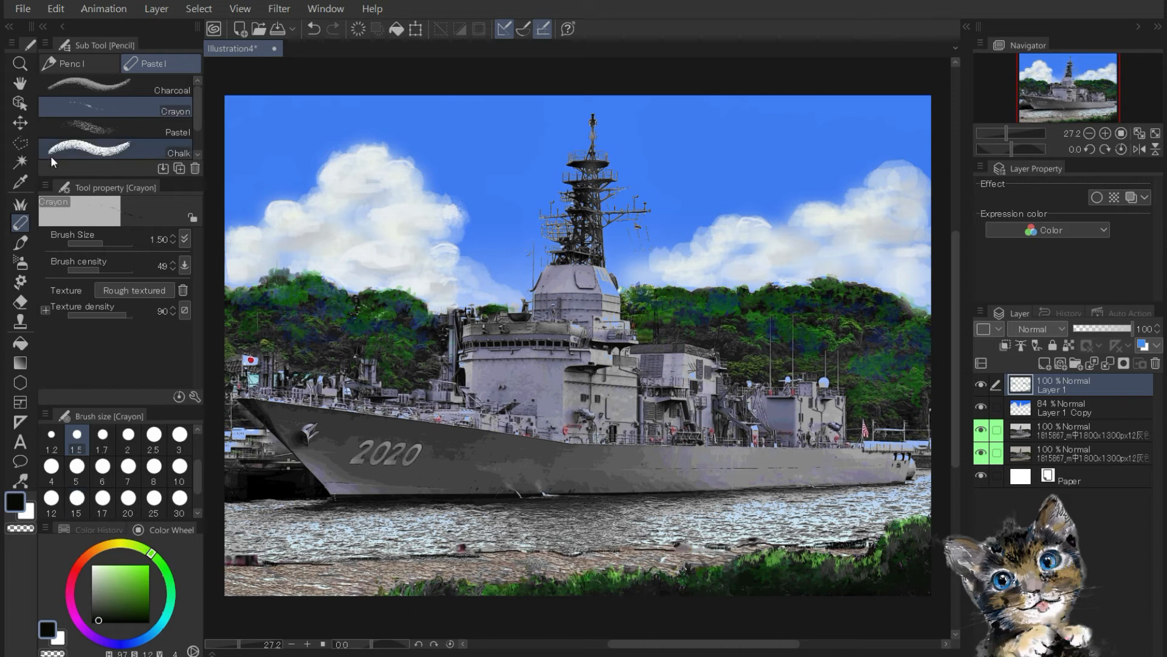
Step: Choose the Watery ink brush at size 20, try a wash across the water below the hull, and undo that stroke
left_click(21, 242)
left_click(128, 466)
left_click(149, 605)
scroll(179, 501, "down", 1)
left_click(103, 500)
left_click(128, 470)
mouse_move(276, 531)
left_mouse_down()
mouse_move(223, 512)
mouse_move(250, 563)
mouse_move(273, 544)
mouse_move(376, 522)
mouse_move(681, 519)
mouse_move(766, 505)
mouse_move(510, 540)
mouse_move(497, 508)
mouse_move(425, 504)
mouse_move(873, 494)
mouse_move(734, 496)
mouse_move(671, 525)
mouse_move(707, 530)
mouse_move(726, 512)
mouse_move(801, 518)
mouse_move(757, 522)
left_mouse_up()
left_click(314, 29)
Step: Paint a translucent dark green wash over the water with the brush density set to 18
left_click(77, 270)
left_click(79, 320)
left_click(86, 270)
left_click(140, 611)
mouse_move(354, 514)
left_mouse_down()
mouse_move(381, 541)
mouse_move(445, 533)
mouse_move(475, 559)
mouse_move(511, 532)
left_mouse_up()
Step: Paint dark brown over the foreground shore, setting the Watery ink opacity to 25
left_click(99, 548)
left_click(142, 604)
mouse_move(272, 578)
left_mouse_down()
mouse_move(364, 587)
mouse_move(378, 573)
mouse_move(666, 558)
left_mouse_up()
left_click(84, 270)
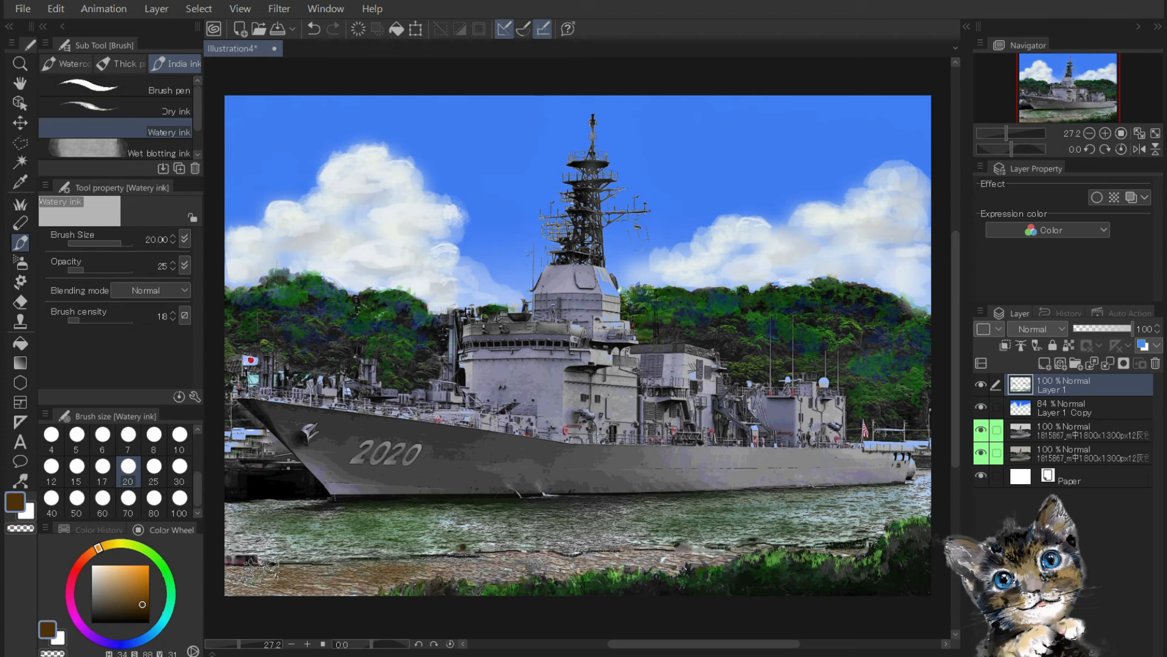
mouse_move(232, 589)
left_mouse_down()
mouse_move(426, 581)
mouse_move(578, 563)
left_mouse_up()
Step: Undo the last shore stroke, then paint light brown on the shore and dark green on the water, raising brush density to 34
left_click(96, 594)
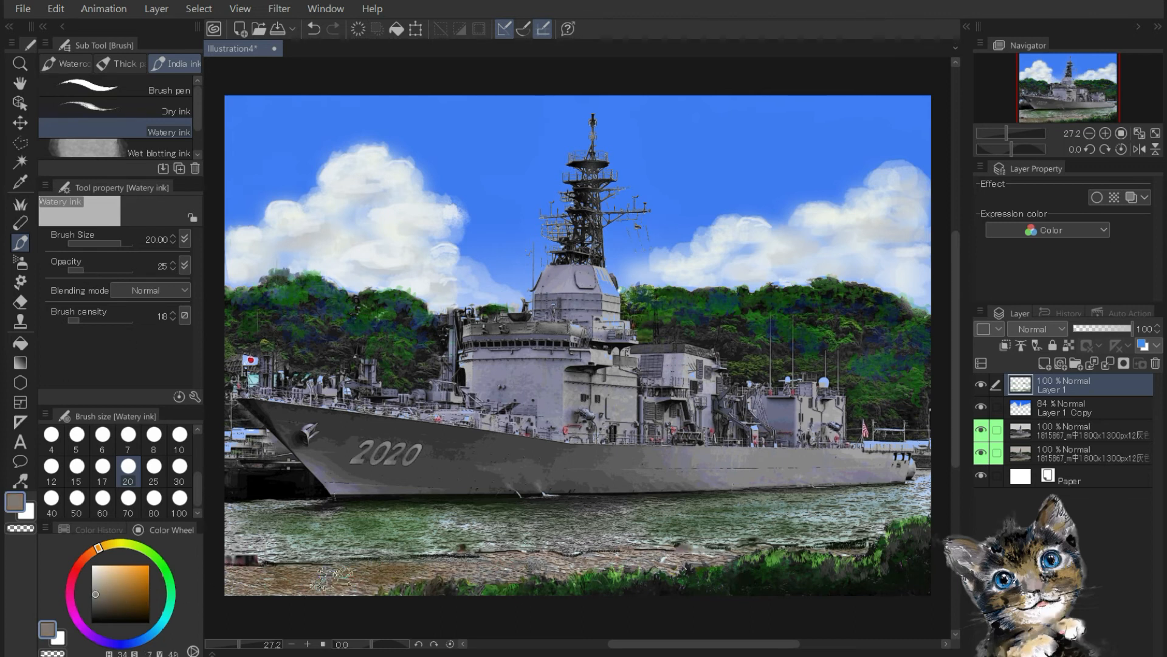
left_click(315, 30)
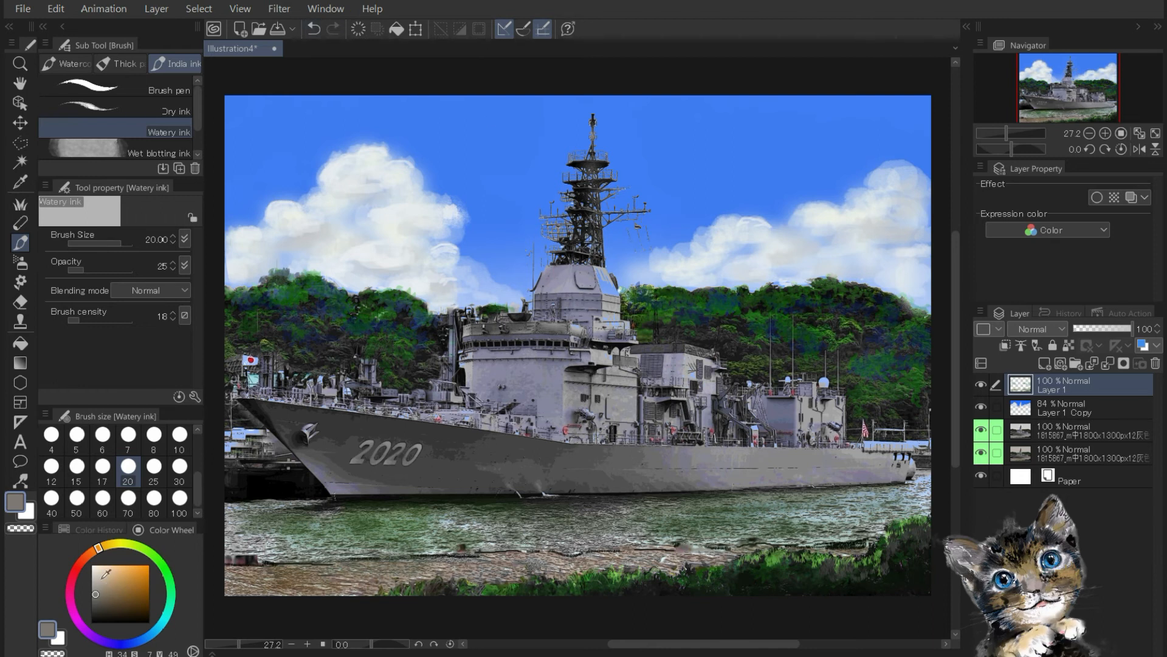
left_click(120, 583)
left_click_drag(368, 575, 380, 566)
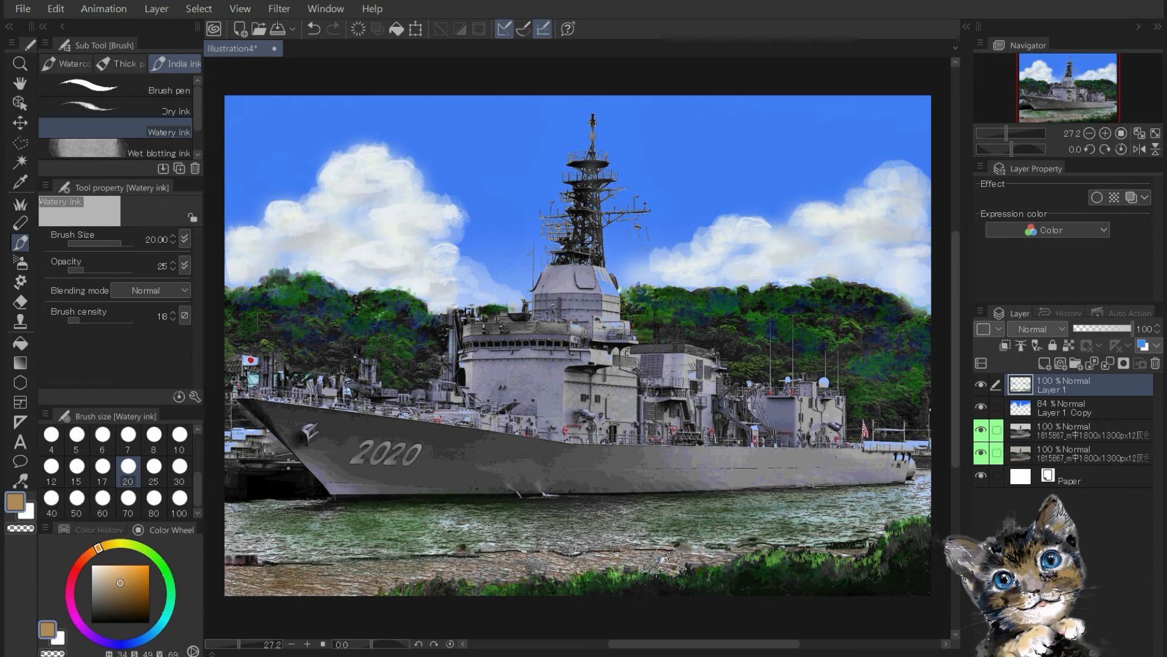
left_click(90, 321)
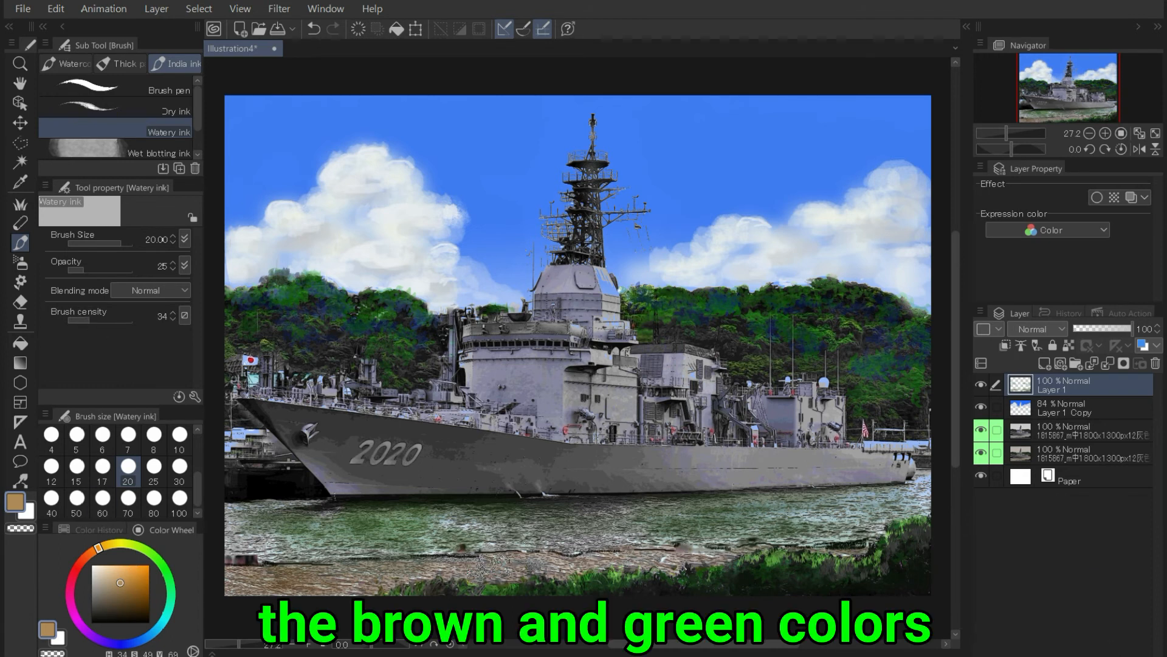
left_click(162, 564)
left_click(139, 606)
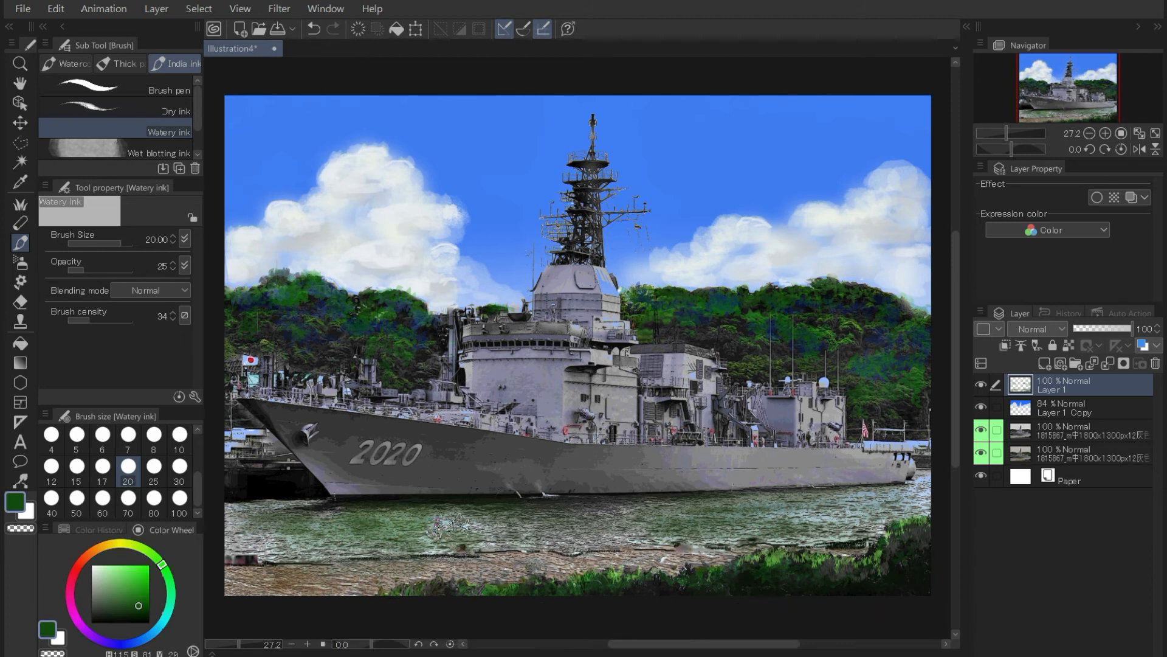
Step: Paint dark blue over the ship on a new layer with Watery ink at size 50, opacity 49 and density 80
left_click(134, 642)
left_click(132, 572)
left_click(131, 570)
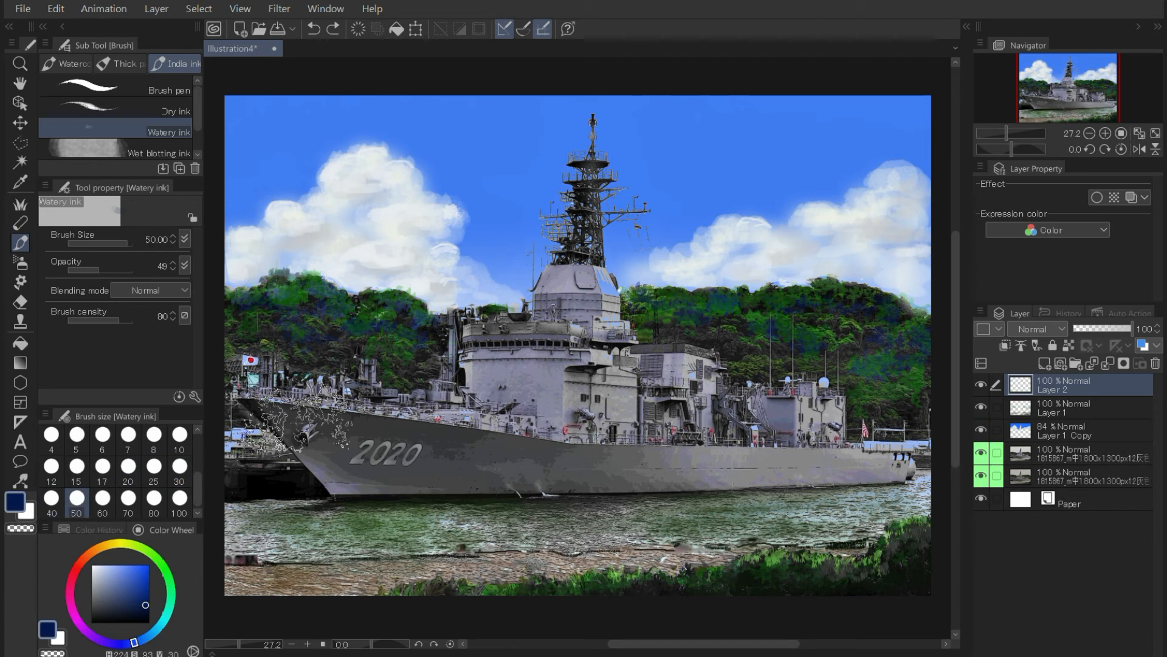
left_click_drag(328, 453, 523, 462)
left_click_drag(626, 465, 809, 459)
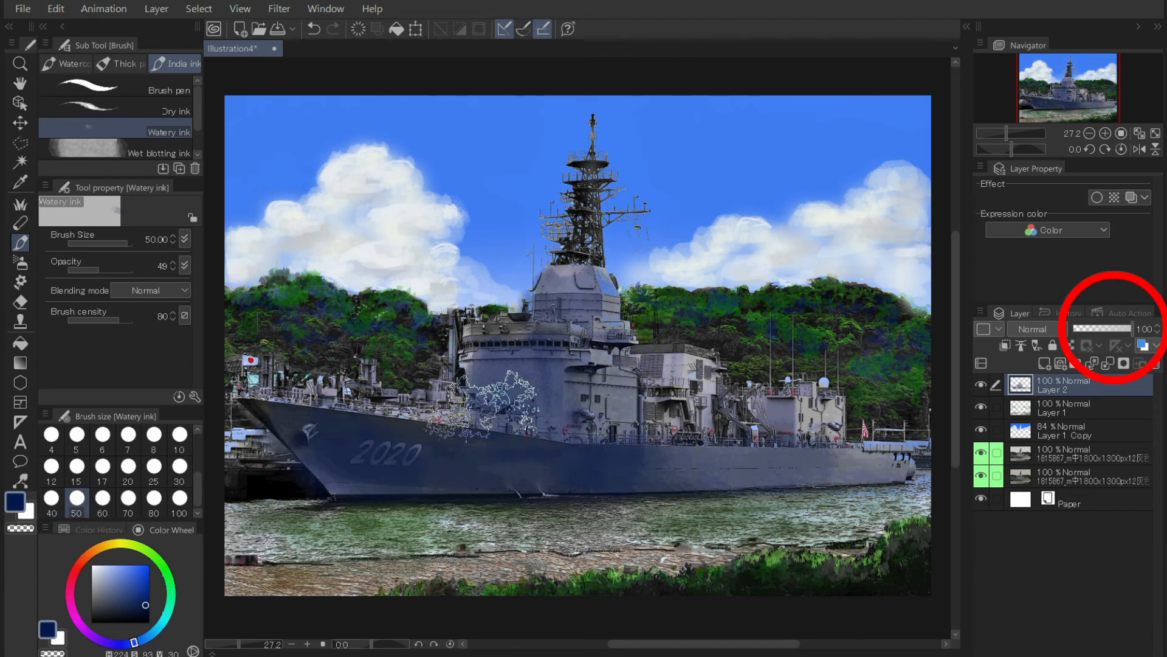
Step: Fill in more dark blue on the ship at brush size 25 and lower Layer 2's opacity to 51
left_click(154, 467)
left_click_drag(380, 412, 523, 426)
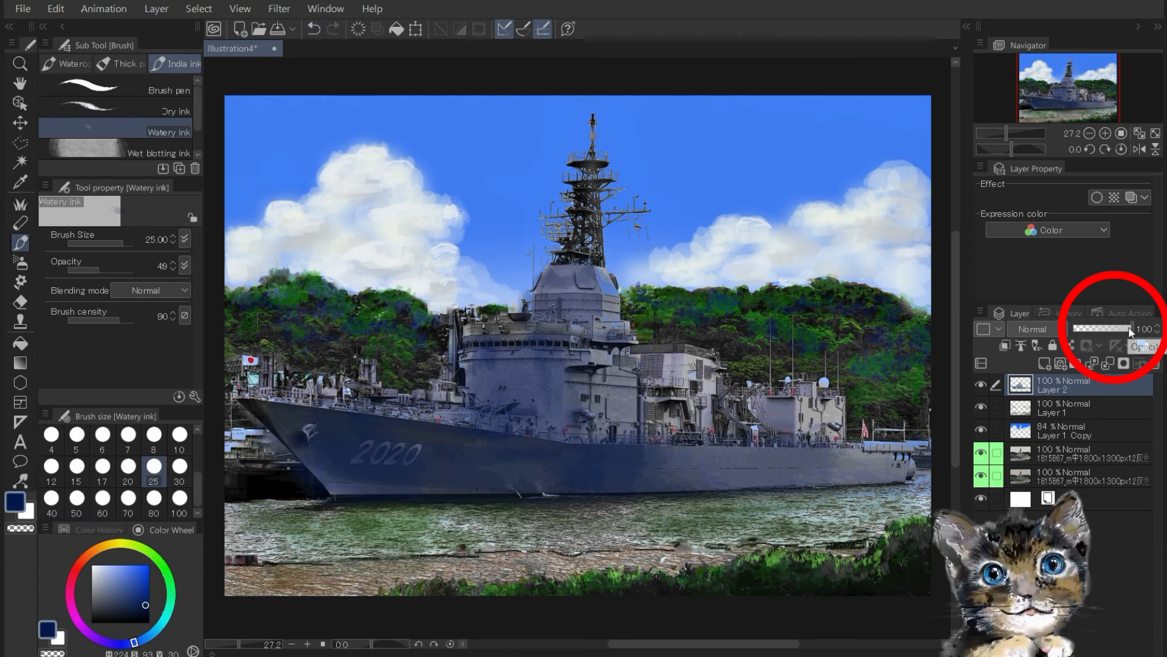
left_click_drag(1132, 329, 1104, 329)
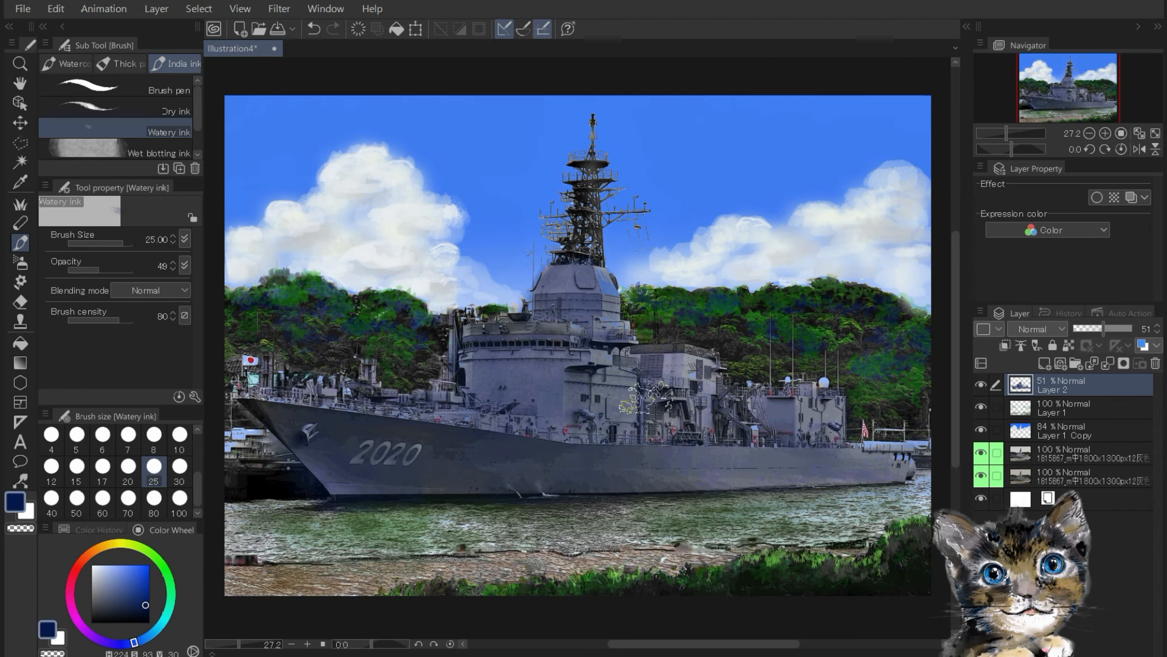
Step: Draw thin near-black vertical poles above the hills with the Milli pen at size 0.5, undoing unwanted lines
key("p")
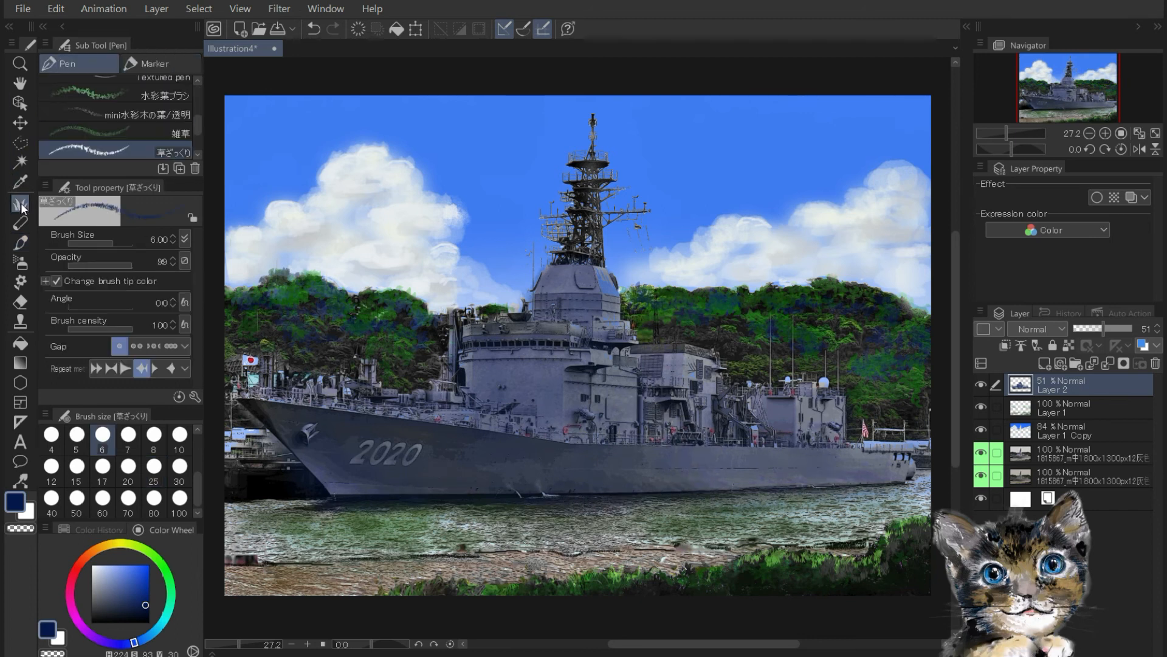
left_click(144, 64)
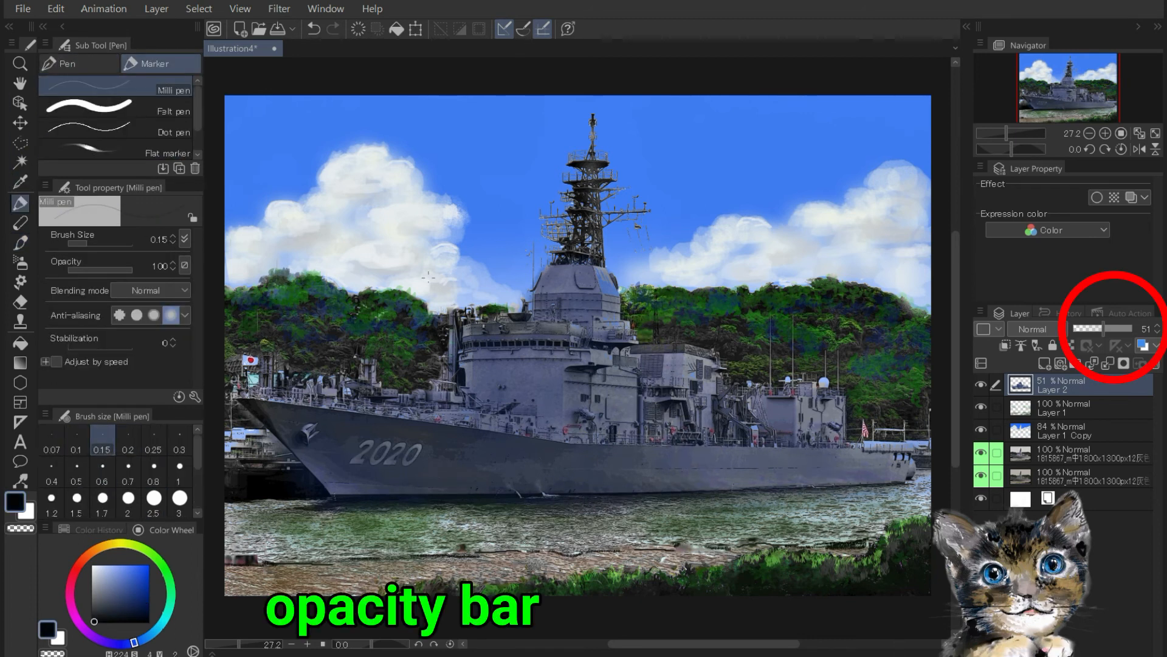
left_click(179, 440)
left_click(77, 472)
left_click_drag(313, 277, 313, 250)
key("ctrl+z")
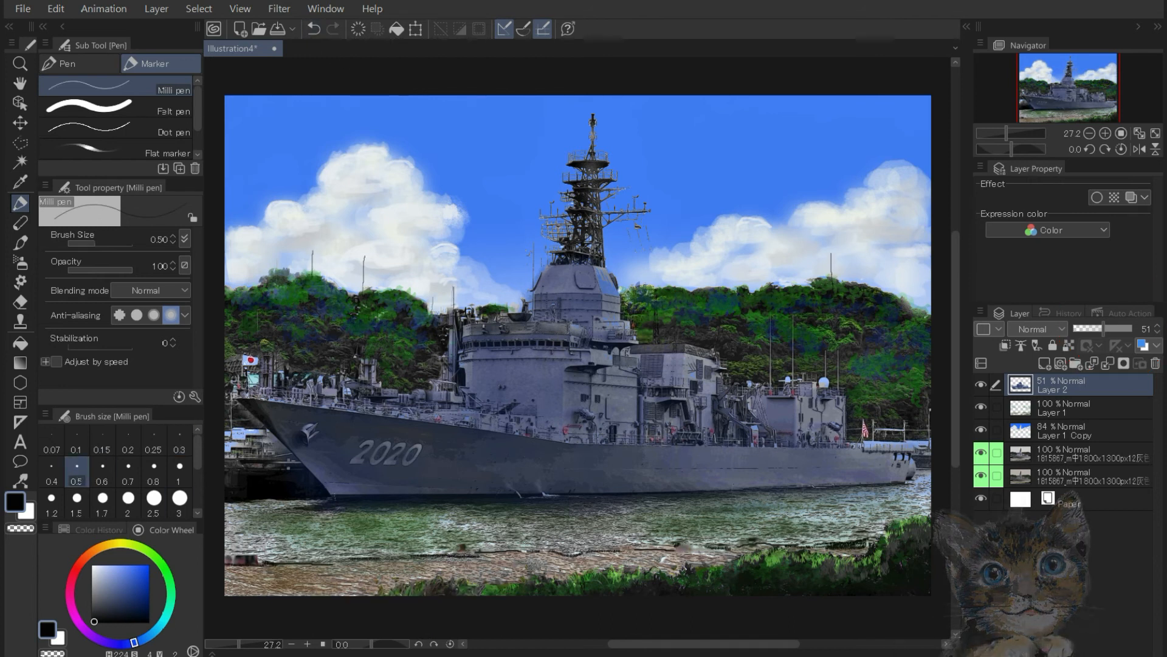
key("ctrl+z")
Step: Redraw the vertical poles above the hills with the Milli pen at size 0.7, undoing the stray line
left_click(127, 472)
left_click_drag(393, 289, 392, 257)
key("ctrl+z")
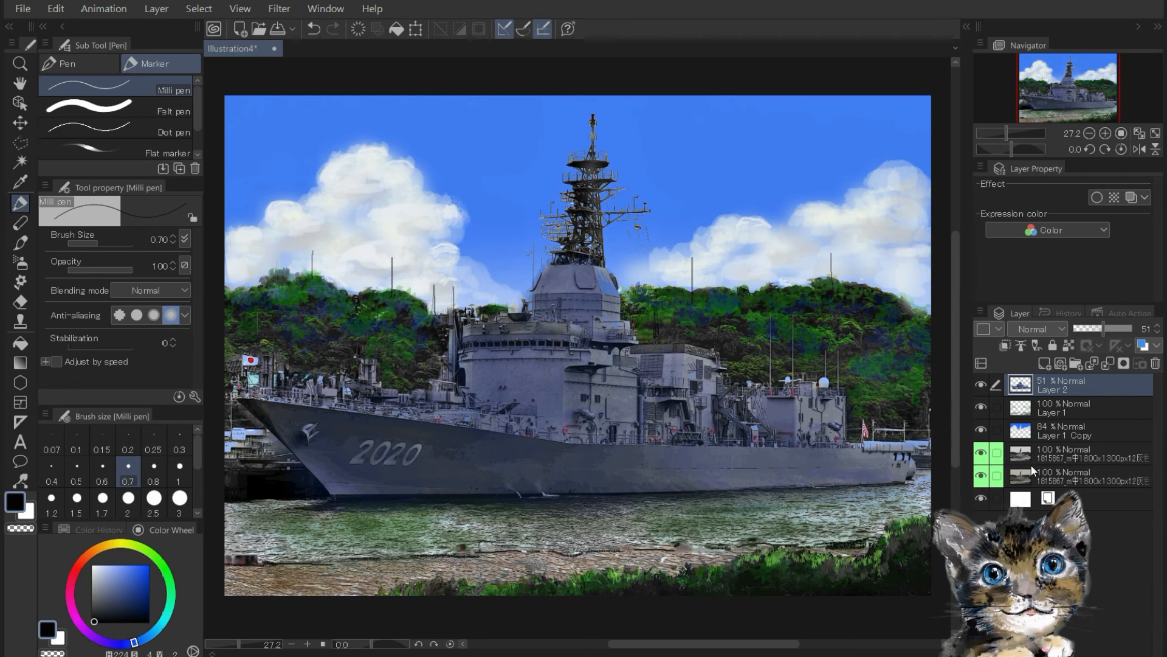
Step: Tint the water blue and dark green with the Soft airbrush at size 25, lowering the brush density to 24
left_click(22, 260)
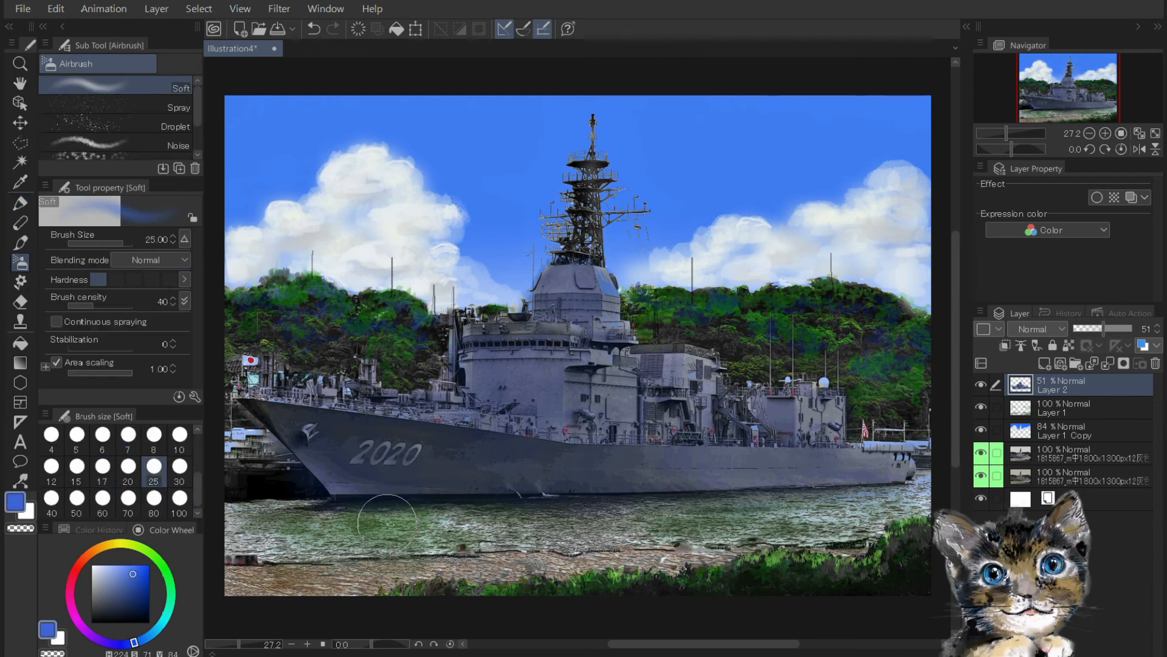
left_click(170, 580)
left_click(143, 600)
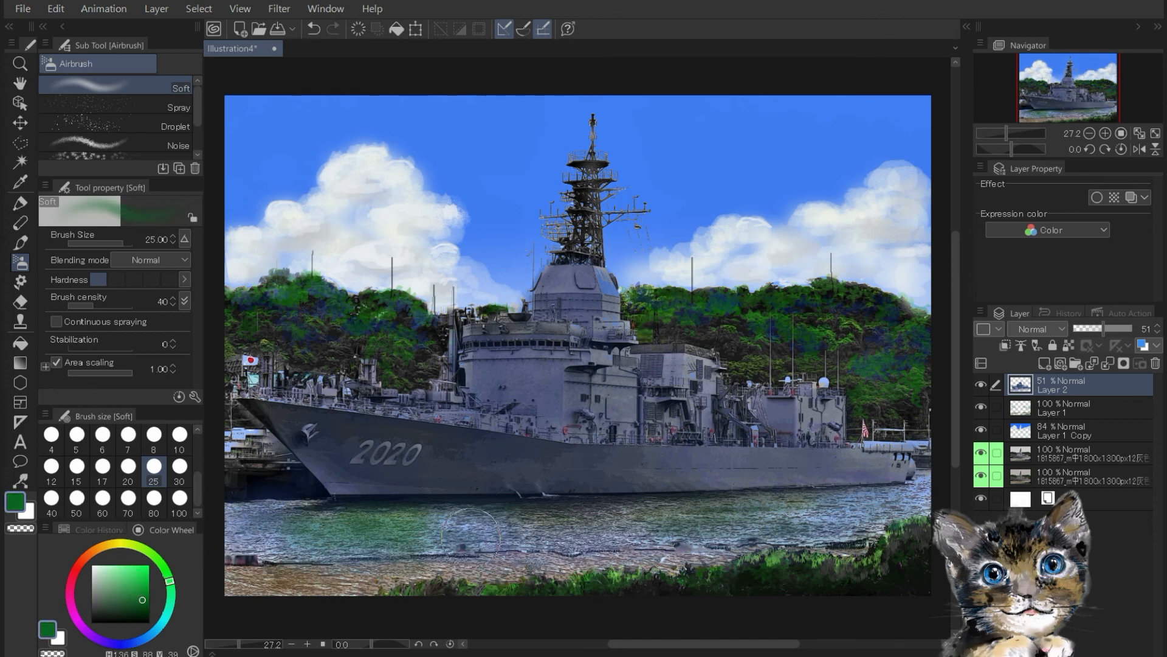
left_click(313, 28)
left_click(84, 306)
left_click_drag(322, 541, 802, 515)
Step: Airbrush pale blue over the water and pale orange along the foreground shore
left_click(144, 638)
left_click(117, 571)
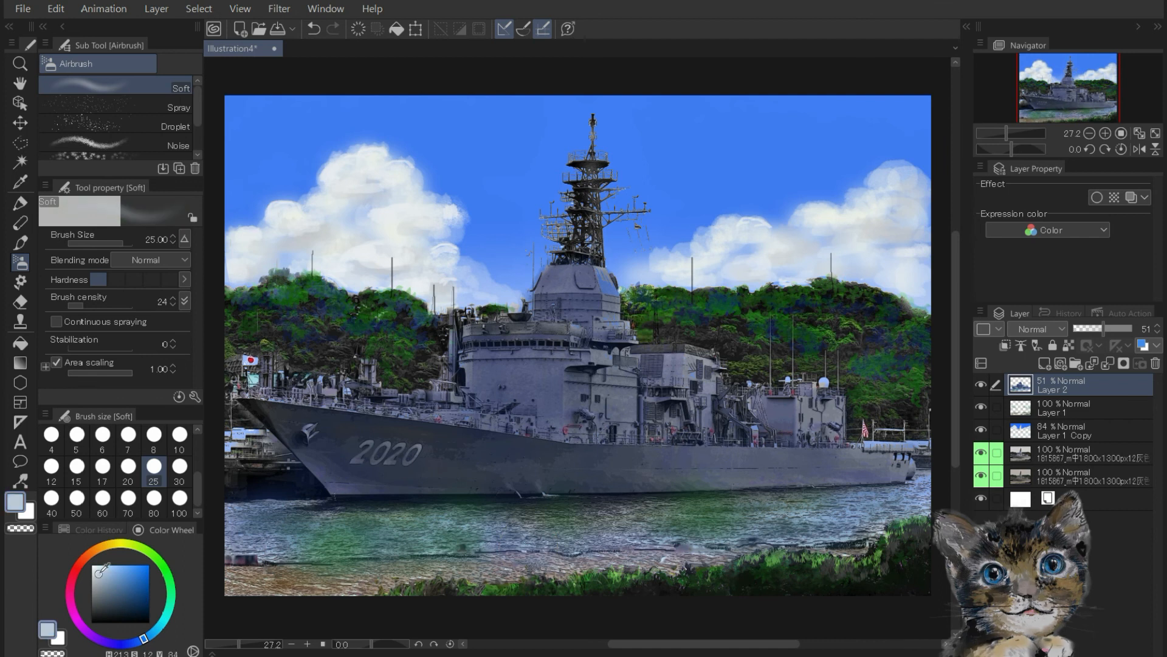
left_click(101, 546)
left_click_drag(281, 583, 409, 569)
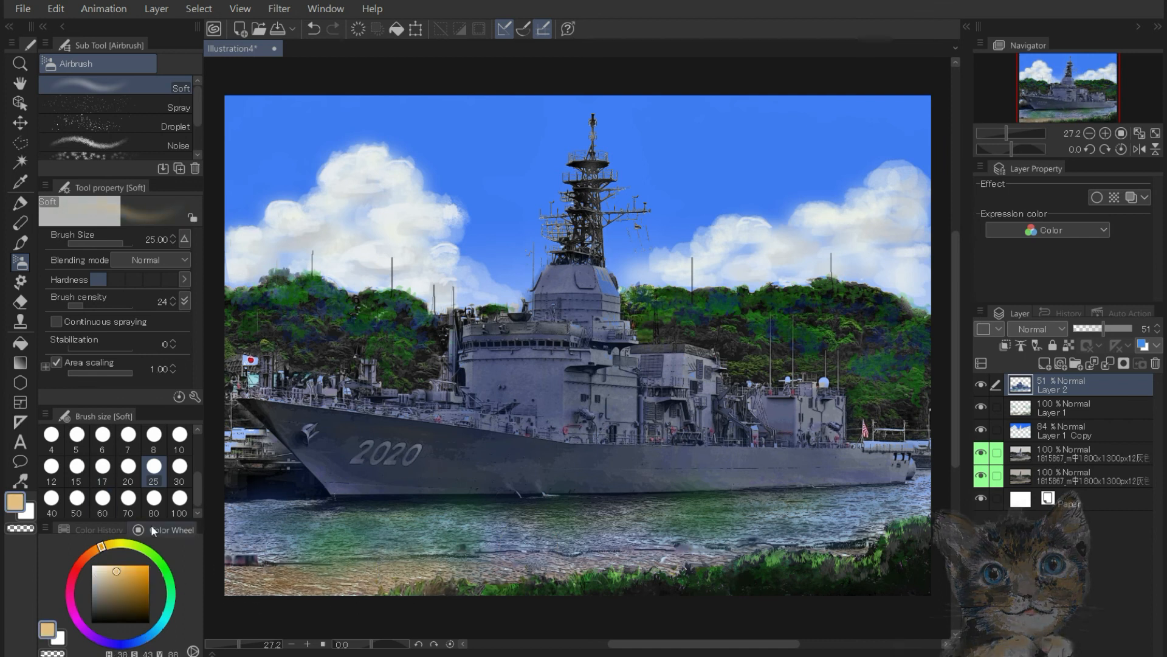
Step: Add green texture to the hilltop trees with the Crayon brush at size 1.5 and brush density 84
left_click(20, 204)
left_click(146, 64)
left_click(94, 621)
key("p")
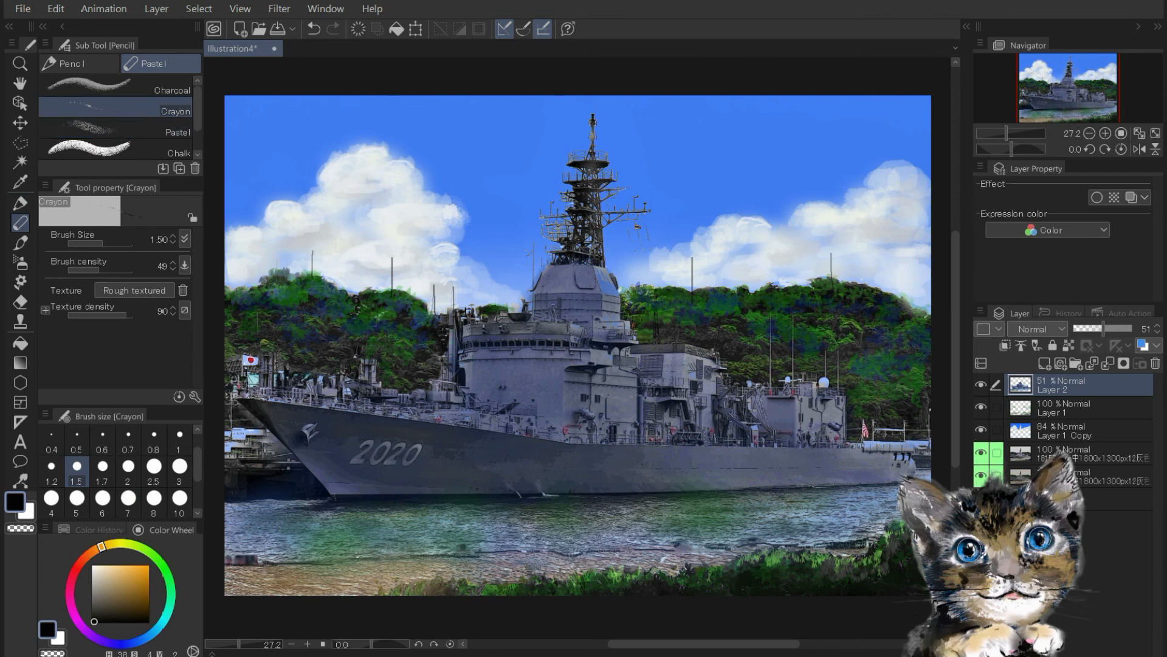
left_click(108, 270)
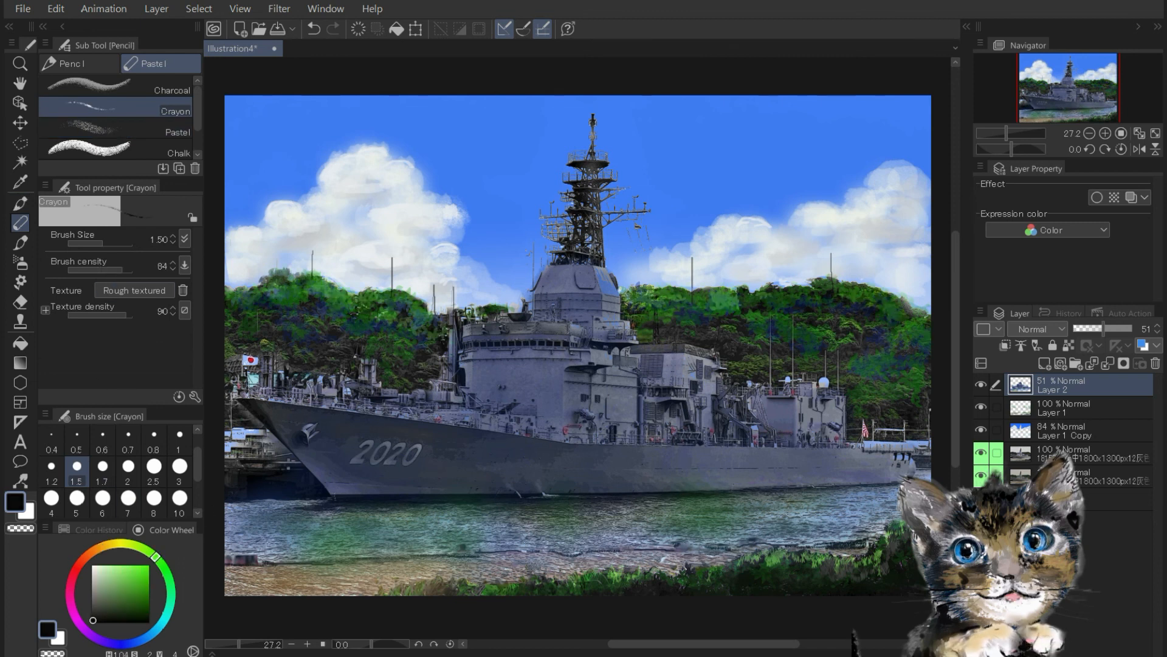
Step: Paint orange-tan sand along the foreground shore with the Crayon brush at size 10 and brush density 44
left_click(180, 463)
left_click(179, 498)
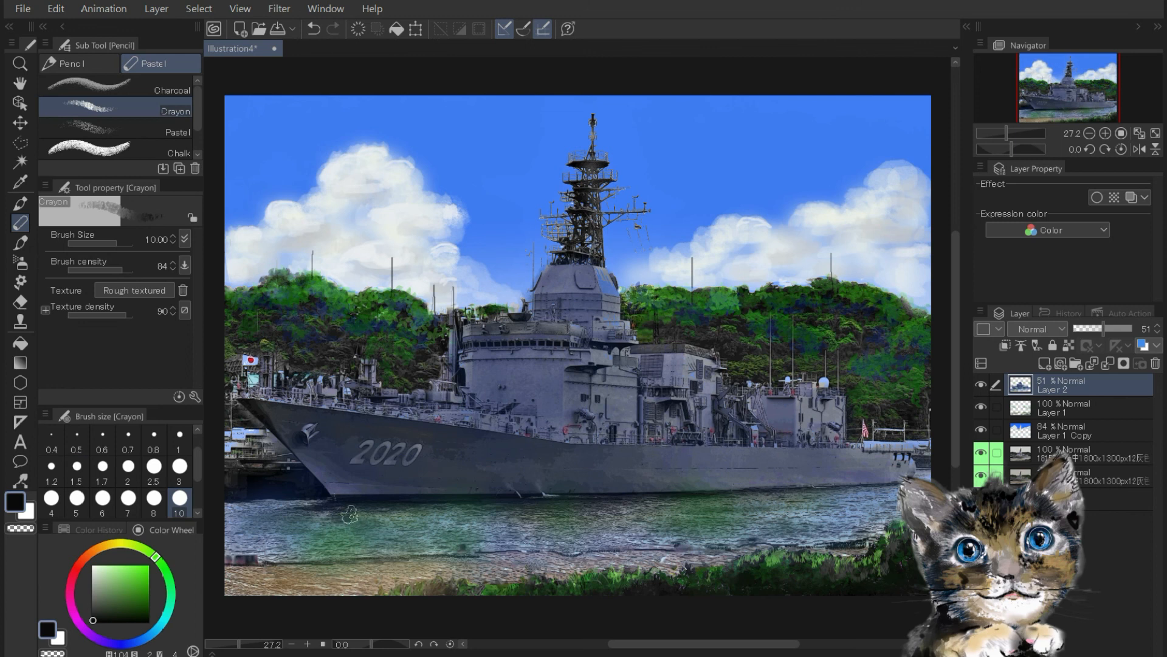
left_click(93, 269)
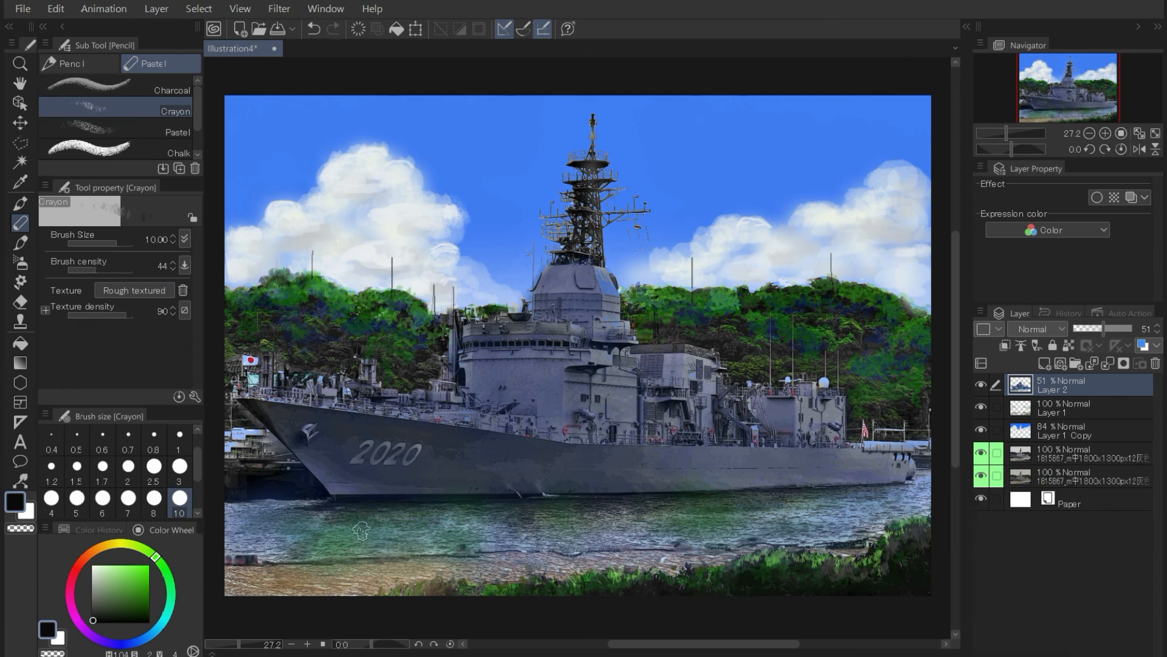
left_click(101, 547)
left_click(127, 570)
left_click_drag(278, 572, 660, 559)
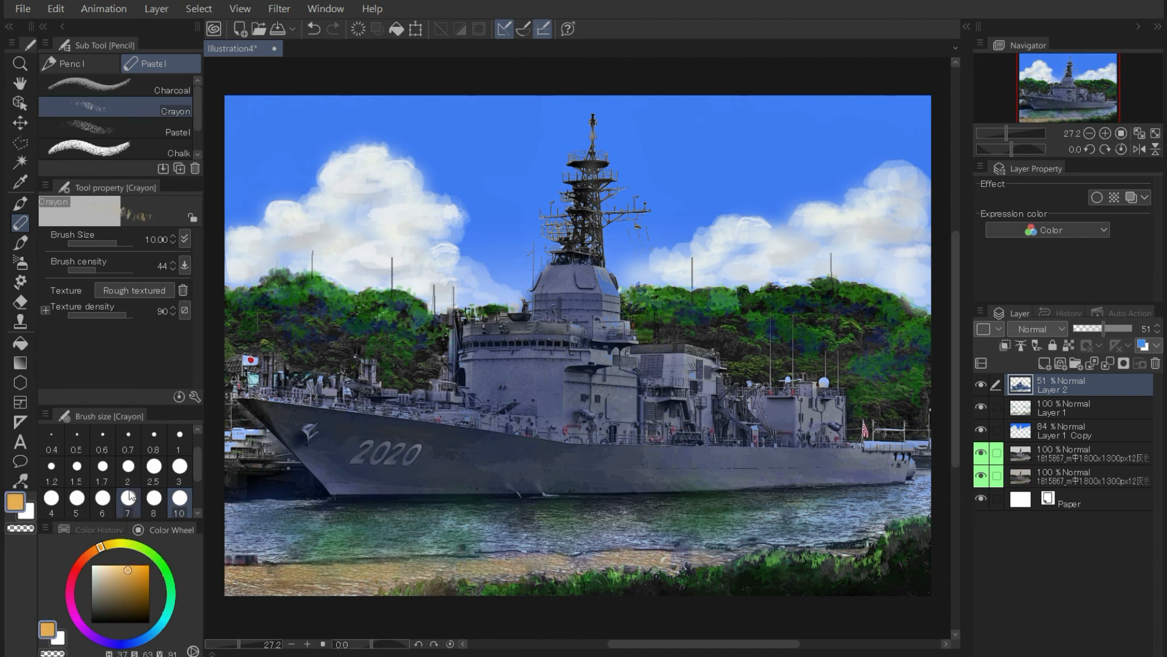
Step: Add small dark green marks to the sandy shore with the Crayon brush at size 2.5
left_click(153, 468)
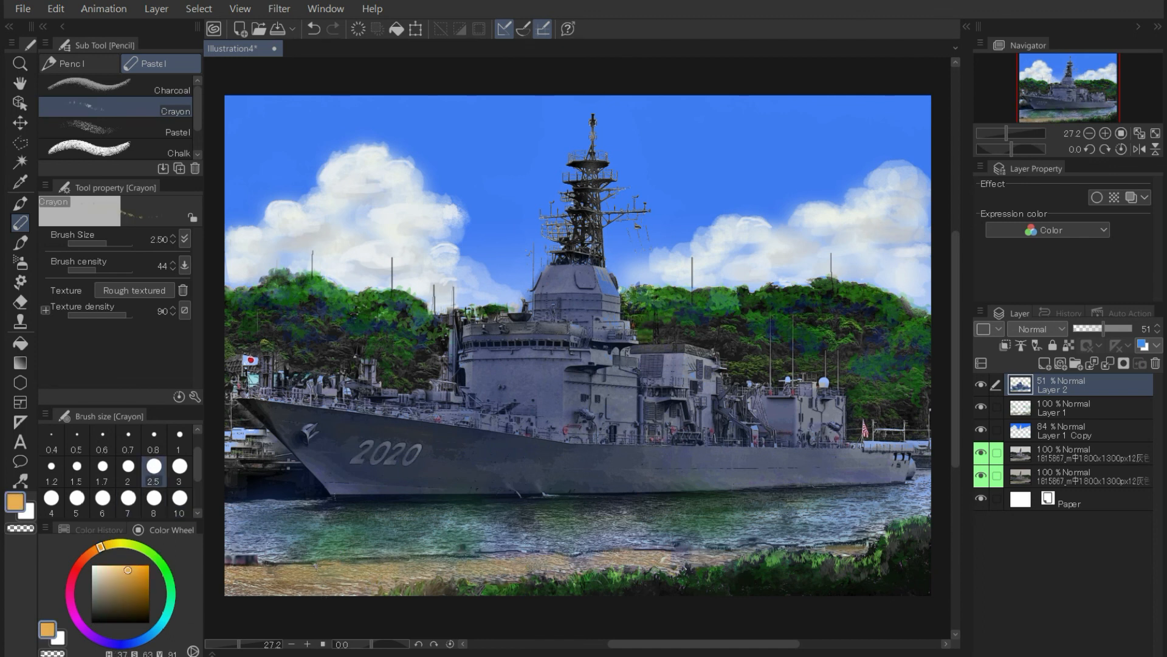
left_click(162, 568)
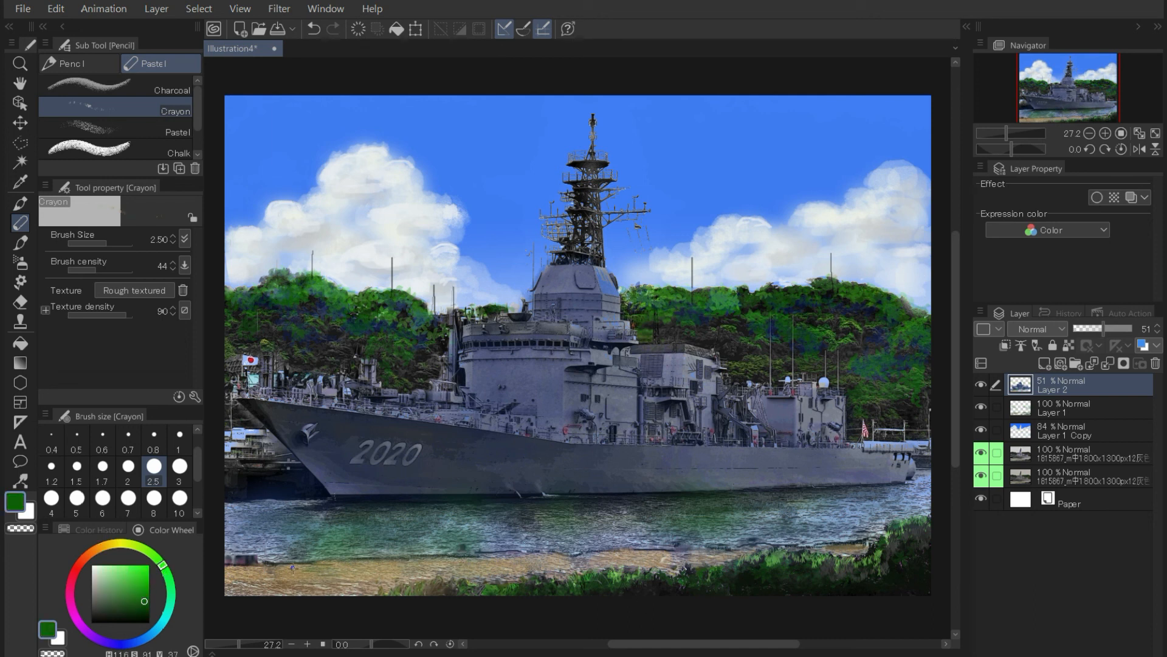